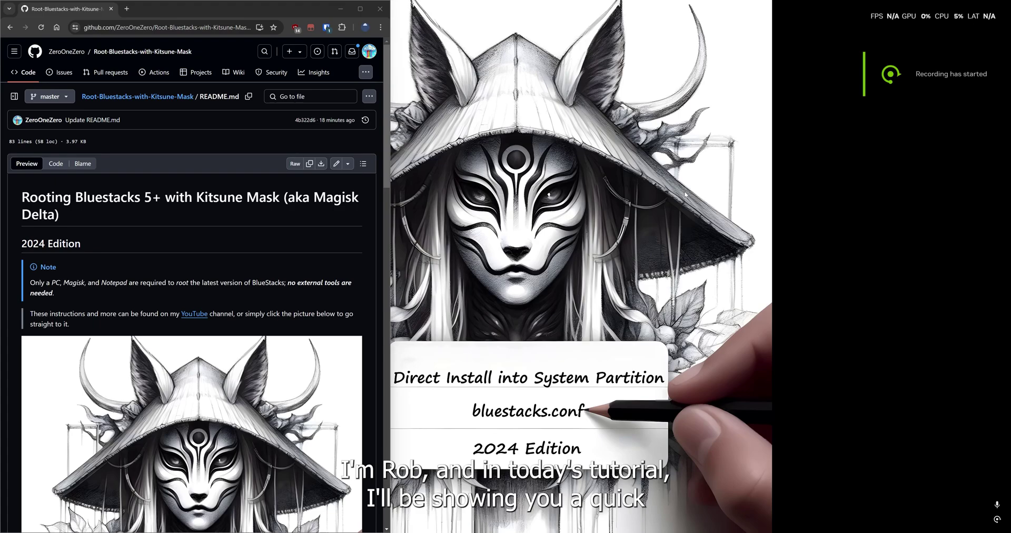
- Browse the GitHub README, previewing the author's YouTube channel and the linked tutorial video
click(216, 262)
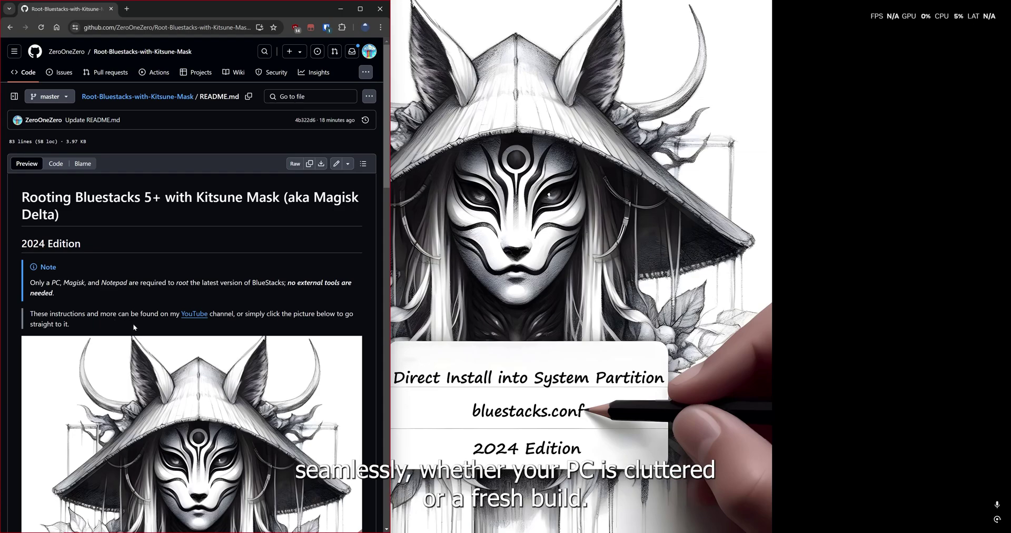
middle_click(204, 316)
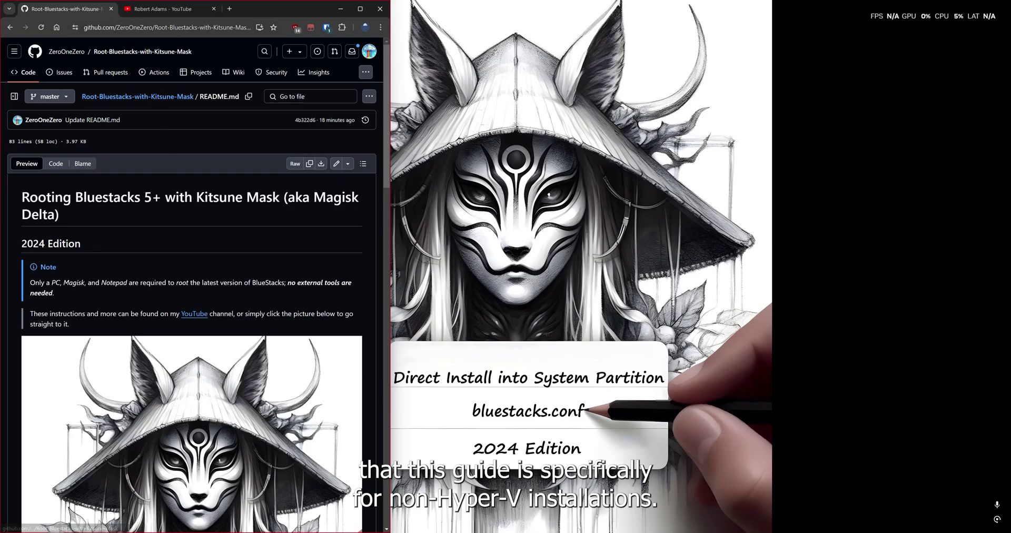
click(163, 10)
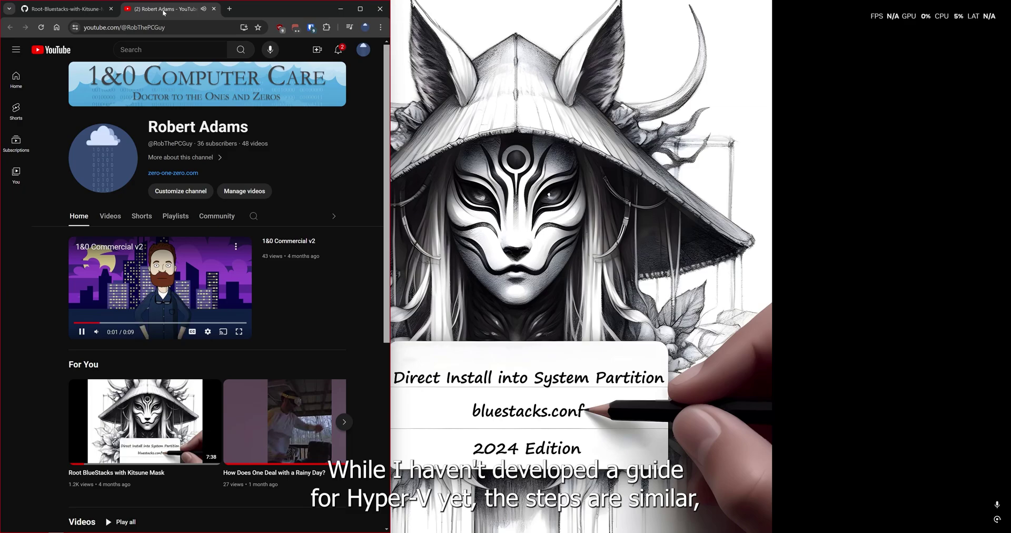
click(215, 9)
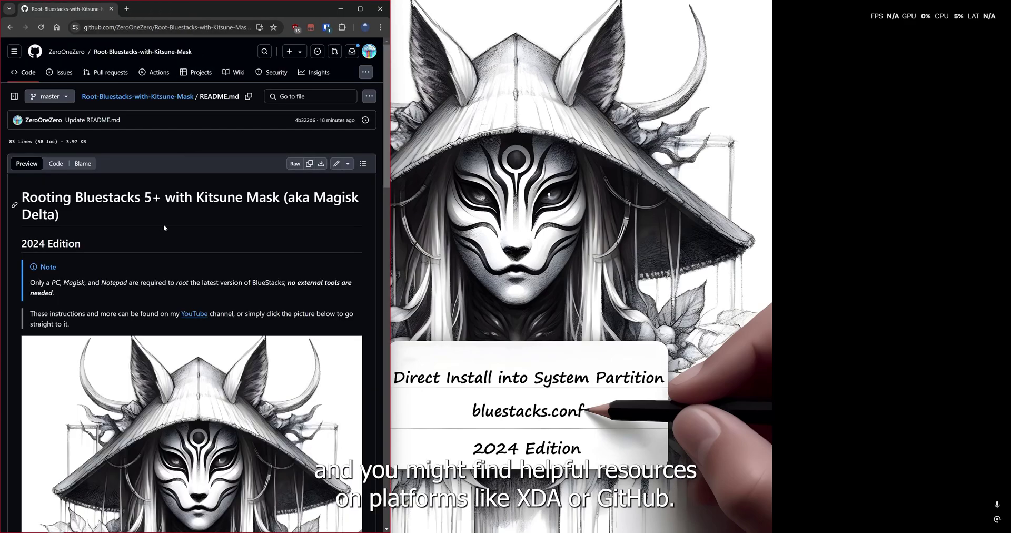
scroll(195, 331, down, 3)
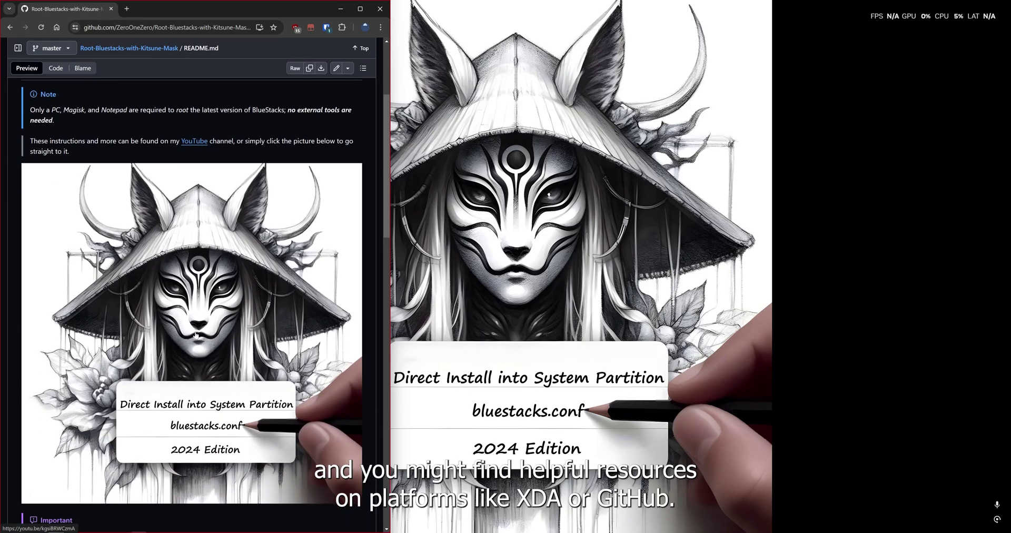
middle_click(194, 331)
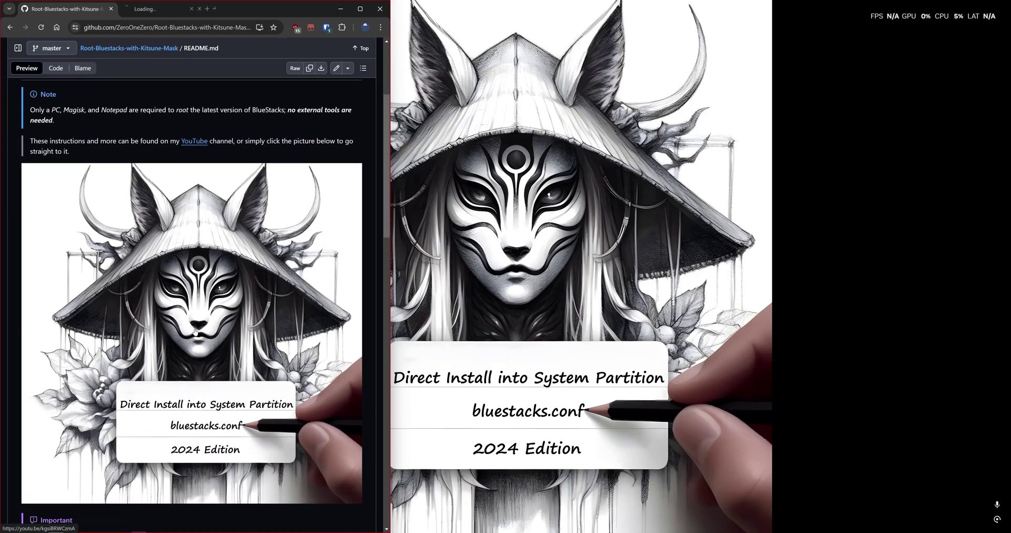
click(158, 11)
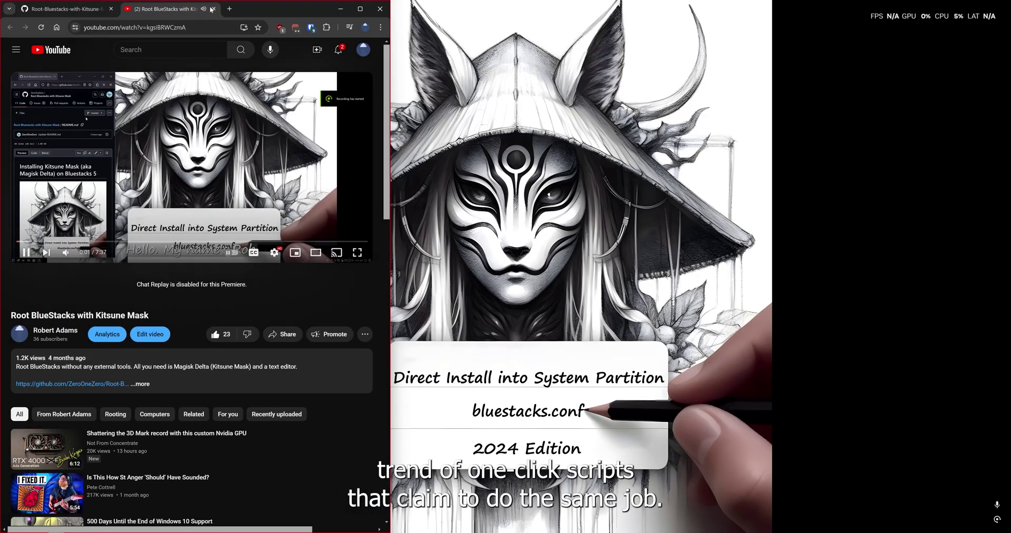
click(216, 9)
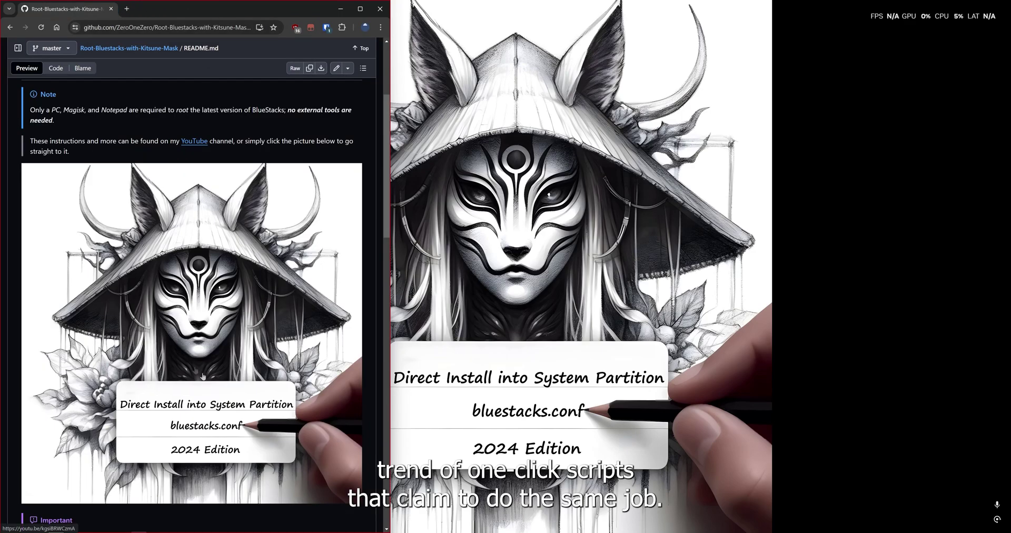
scroll(183, 372, down, 4)
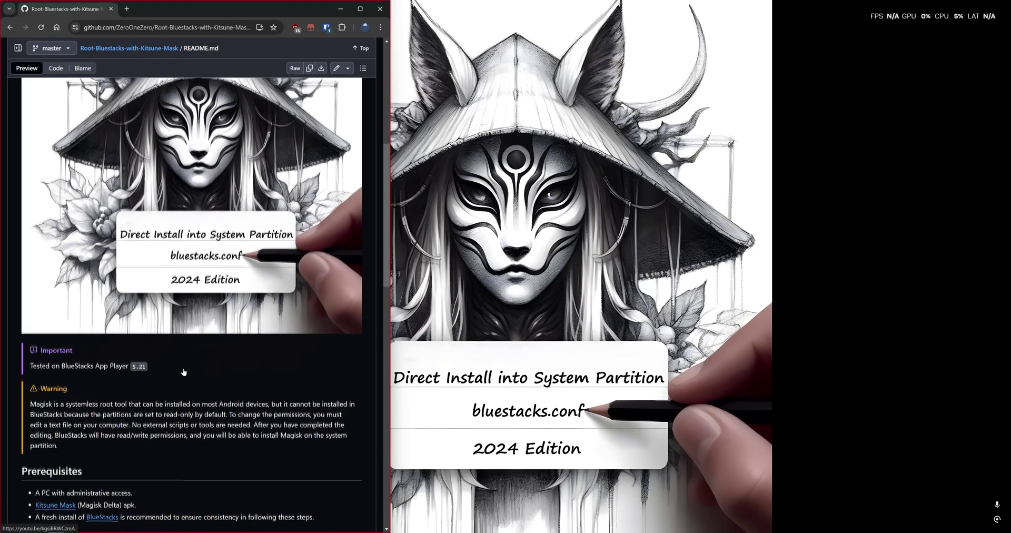
scroll(184, 371, down, 1)
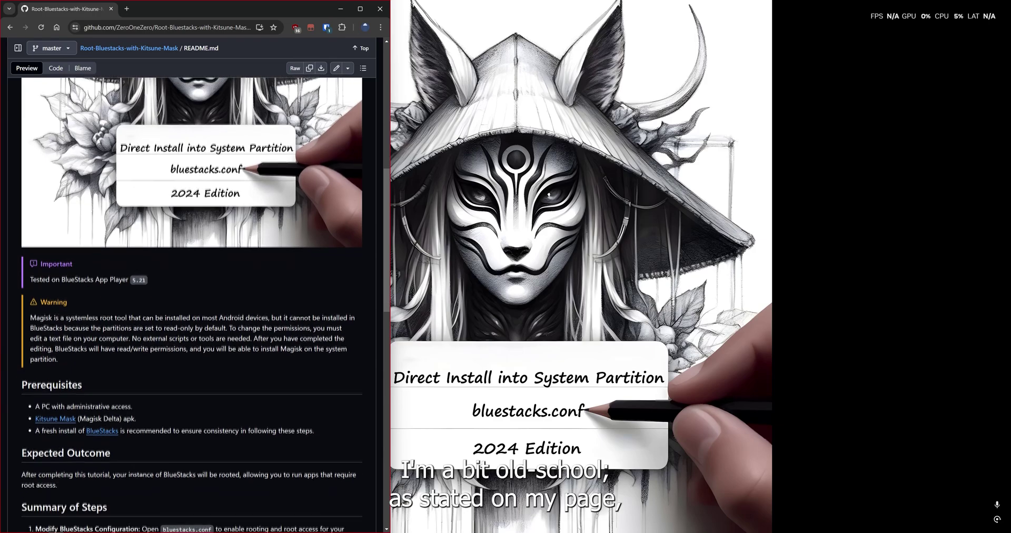
scroll(184, 371, down, 1)
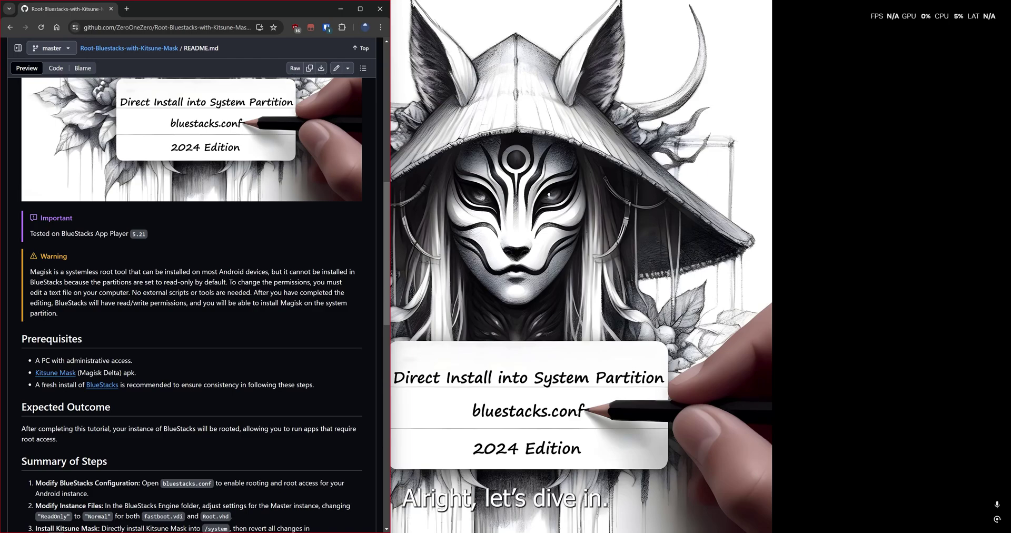
- Download the Kitsune Mask v26.4 Stable APK (26.4-kitsune.apk)
middle_click(53, 378)
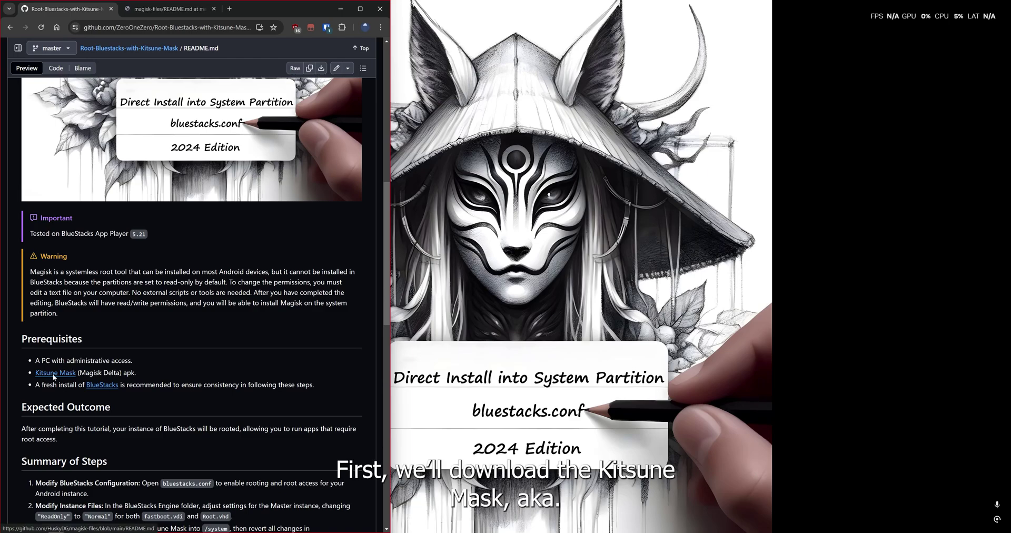
click(161, 10)
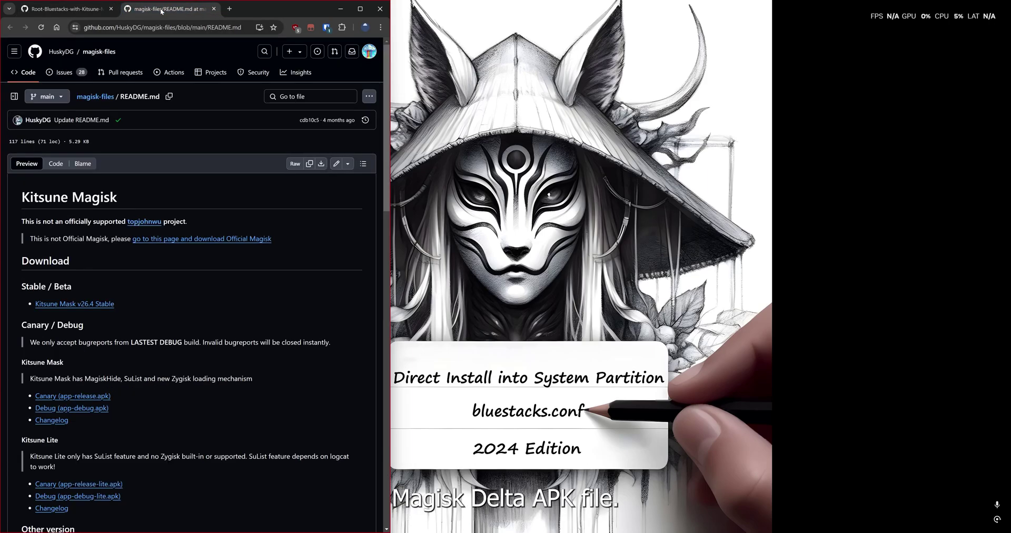
click(74, 306)
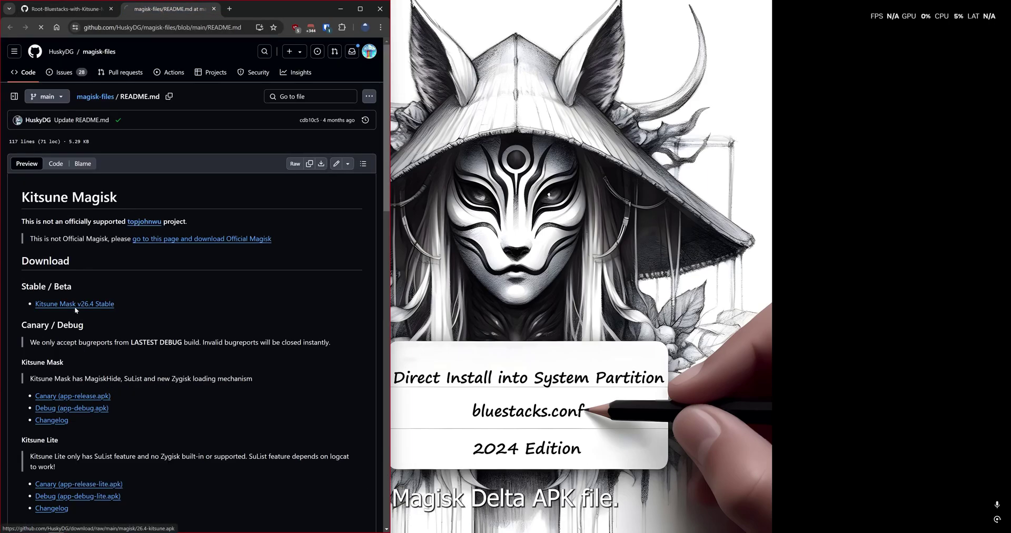
click(214, 9)
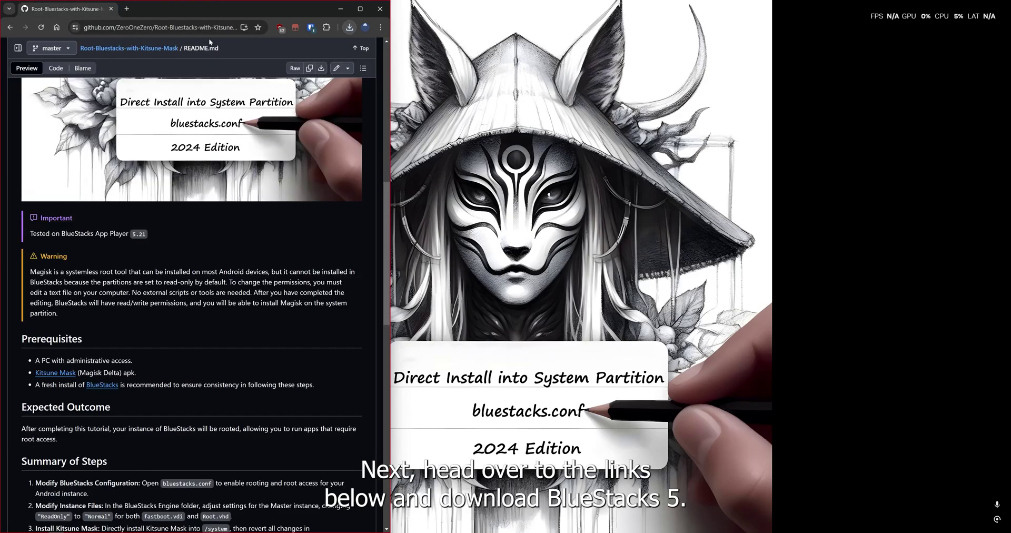
- Download the BlueStacks 5 installer from bluestacks.com
middle_click(105, 386)
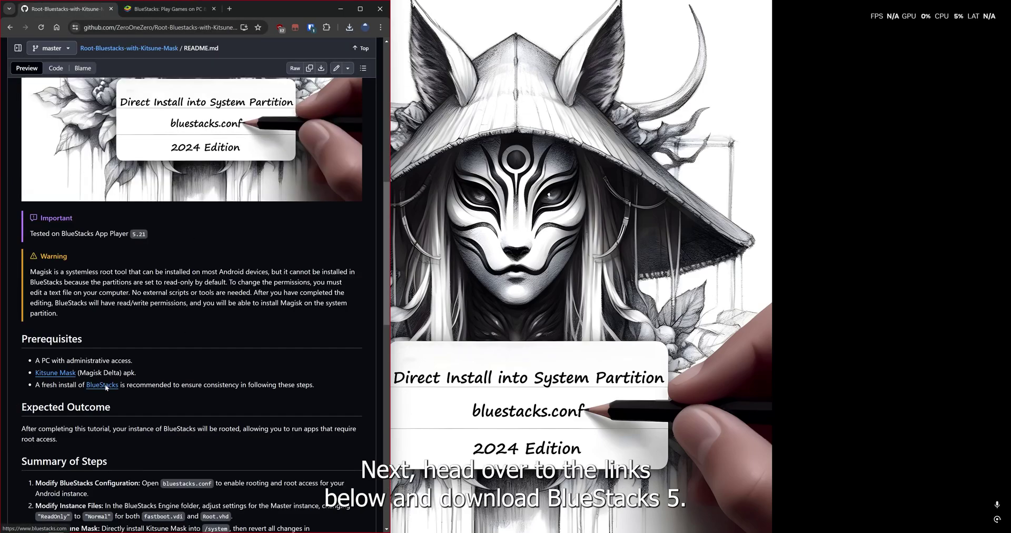
scroll(105, 384, down, 3)
click(173, 9)
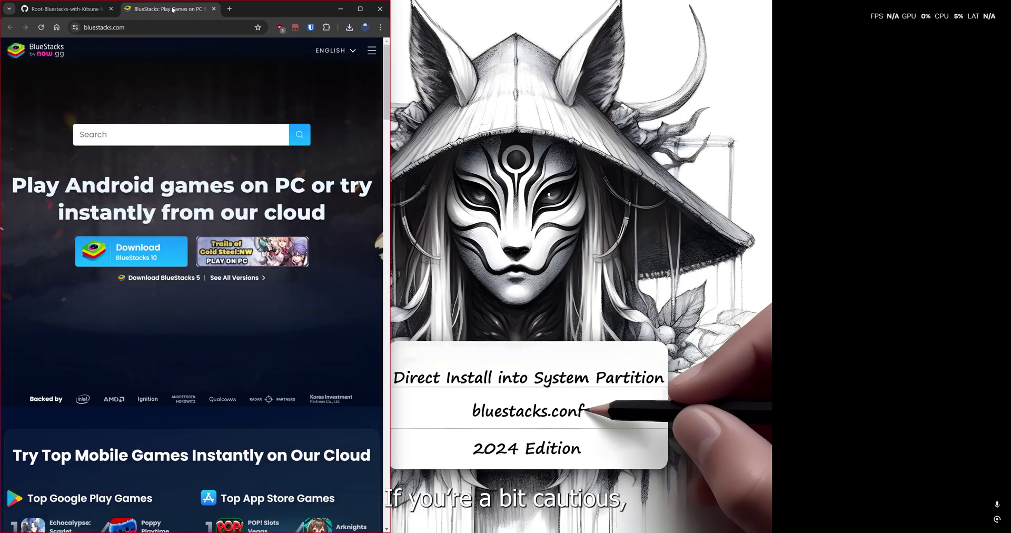
click(176, 282)
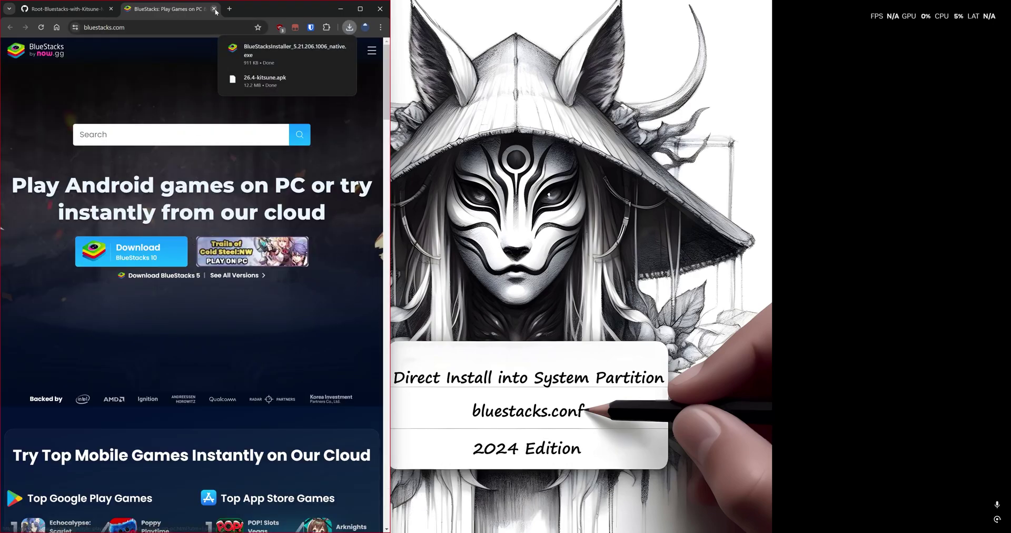
- Run the BlueStacks installer with the default C:\ProgramData\BlueStacks_nxt path, accept the terms, and open This PC
click(282, 53)
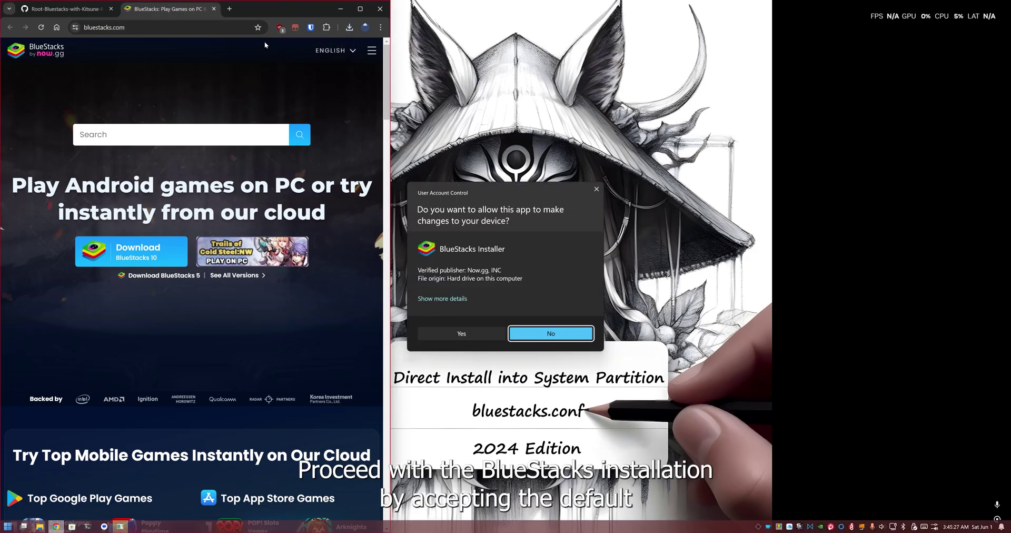
click(214, 9)
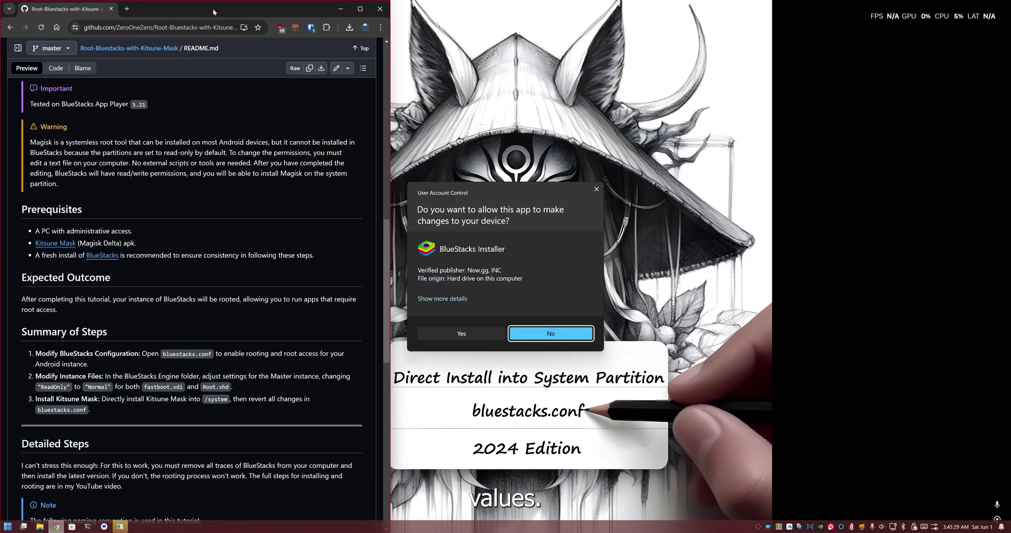
click(461, 333)
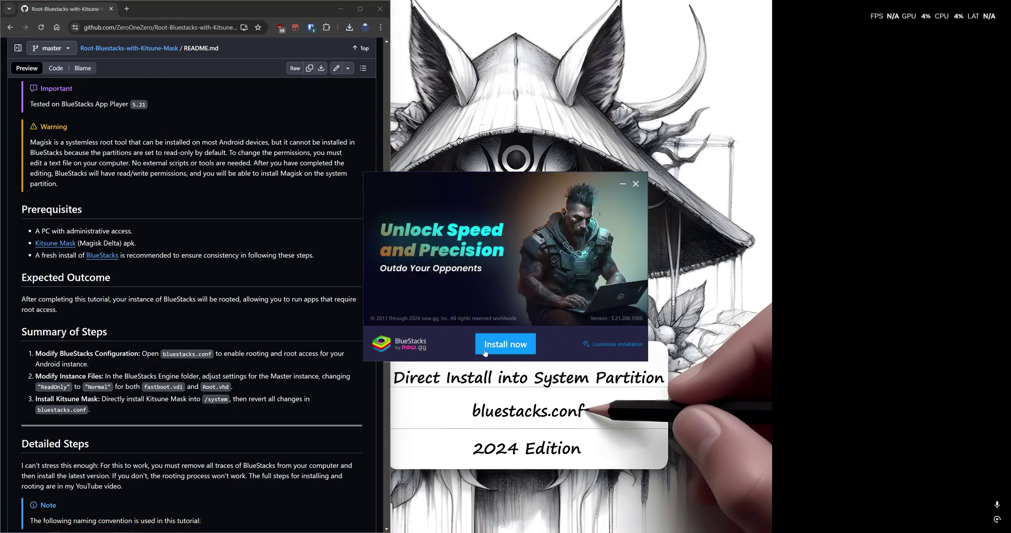
click(615, 345)
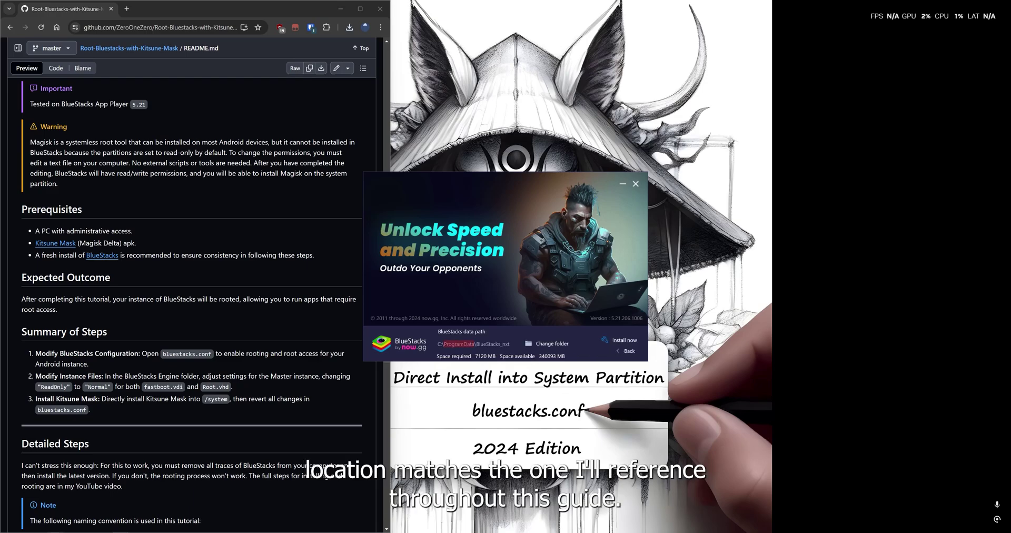
click(626, 340)
click(626, 345)
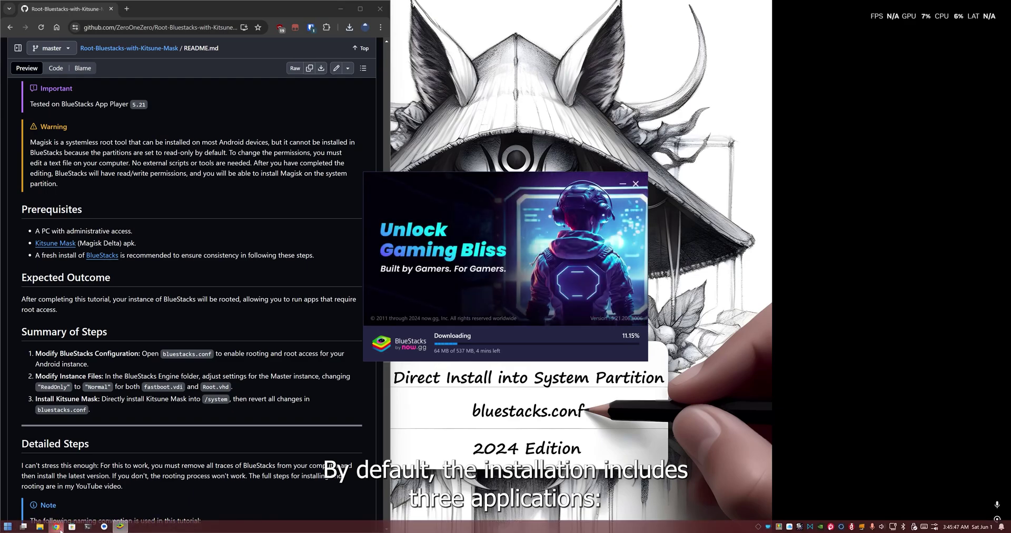
click(40, 526)
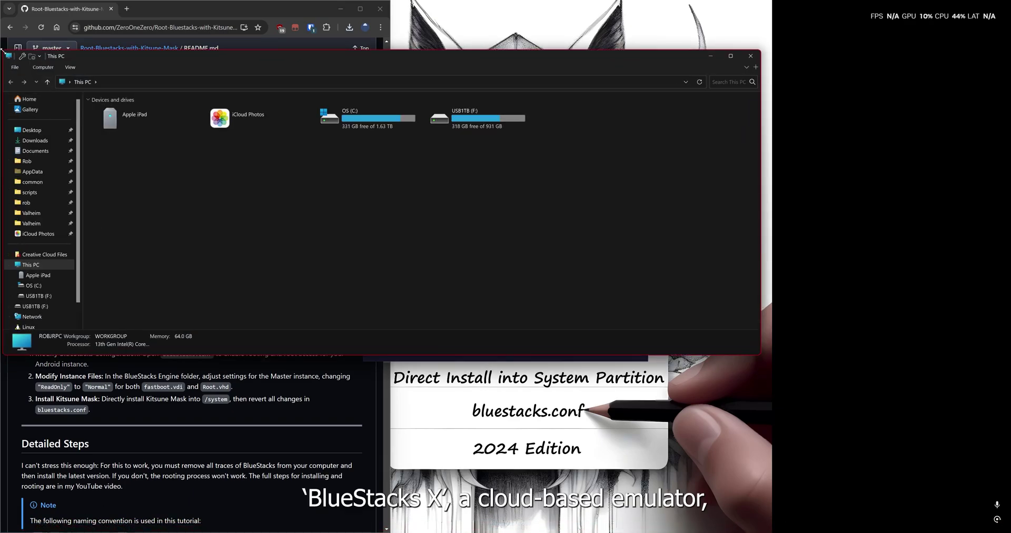
- Open Programs and Features from Control Panel, sorted by Installed On with newest first
mouse_move(2, 50)
mouse_down()
mouse_move(142, 158)
mouse_move(377, 153)
mouse_move(372, 133)
mouse_up()
click(440, 165)
click(450, 214)
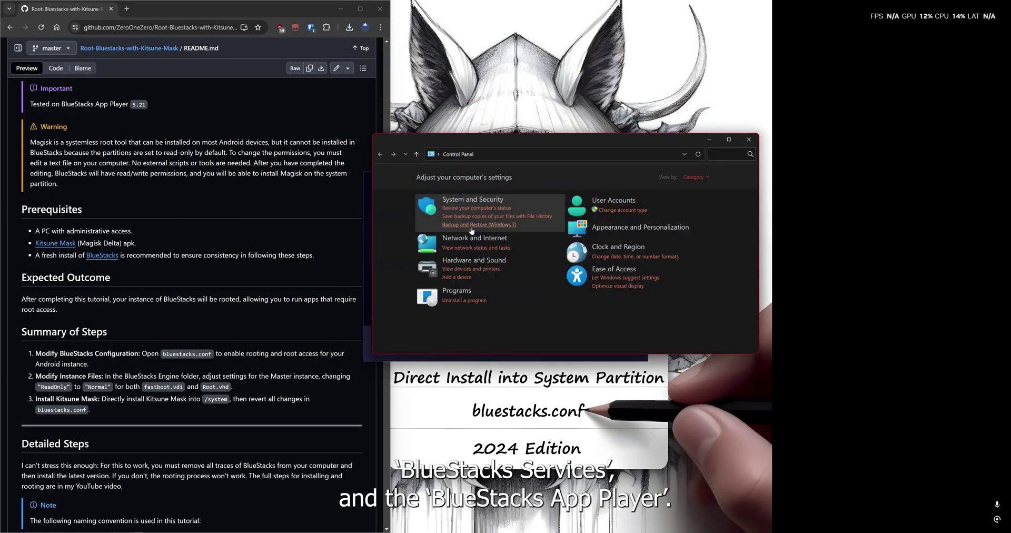
click(463, 300)
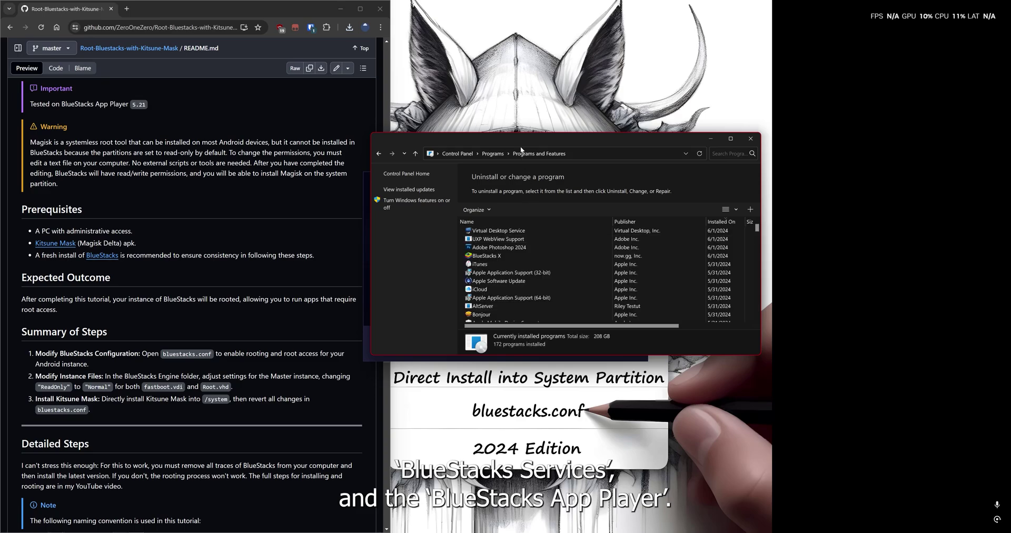
drag(520, 137, 677, 59)
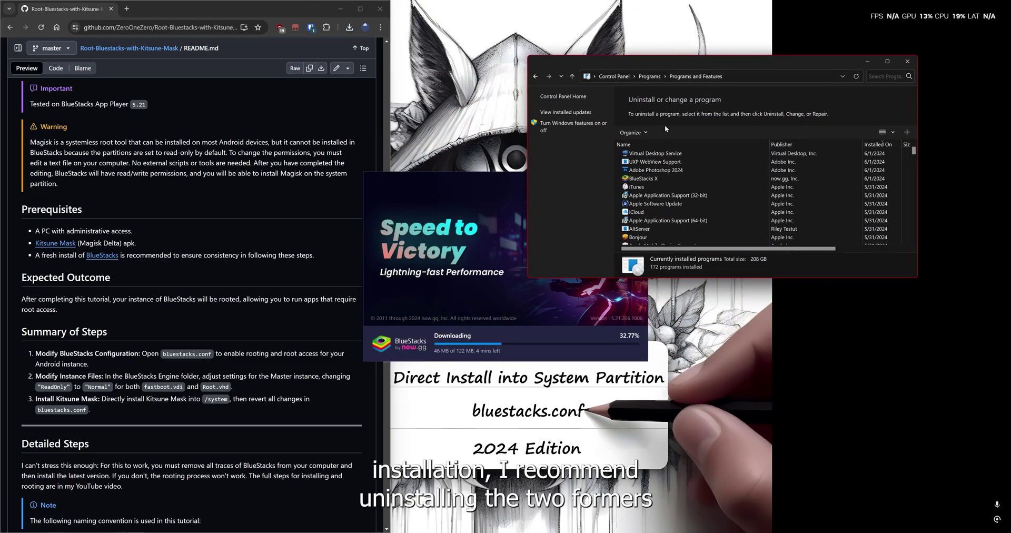
click(888, 145)
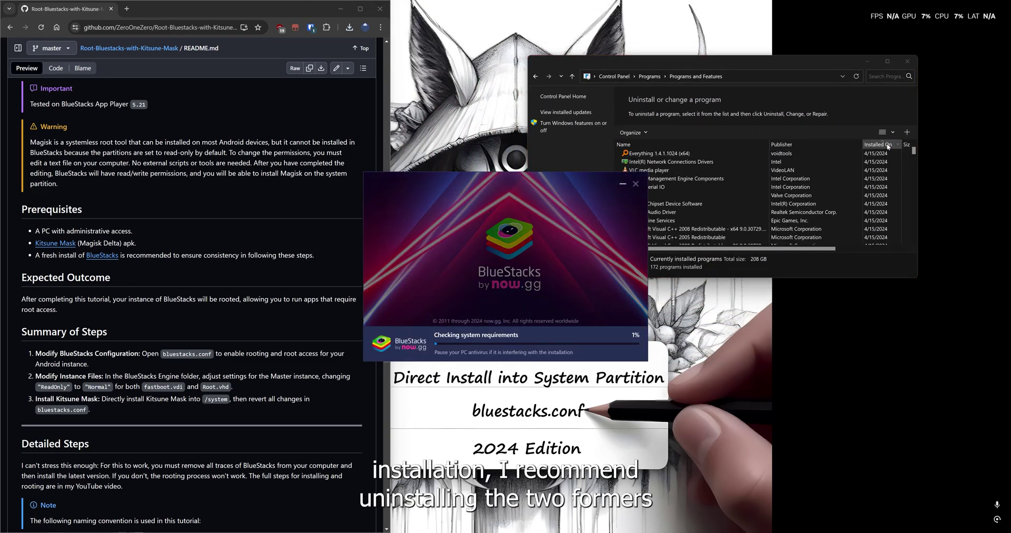
click(888, 145)
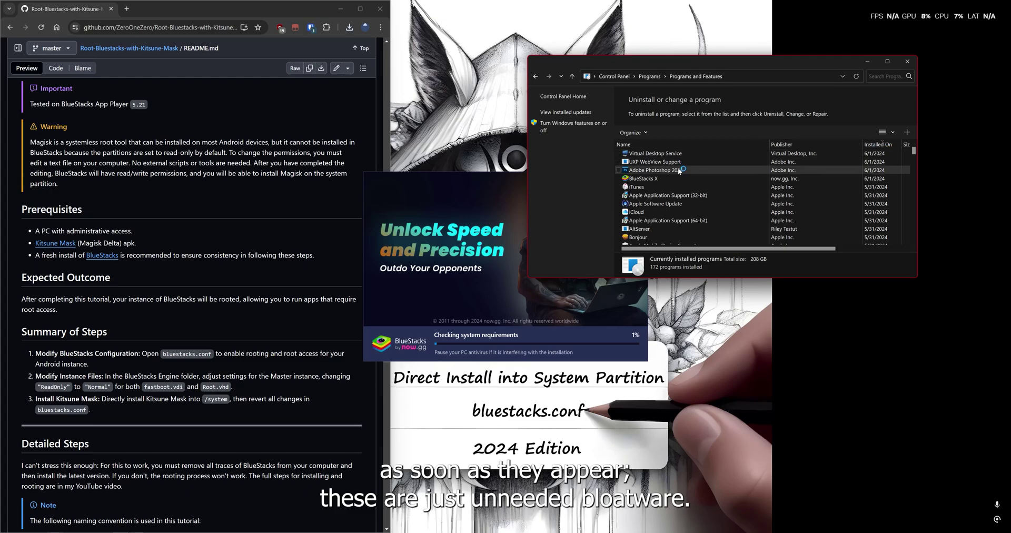
- Uninstall BlueStacks X, then check the installed BlueStacks 5.21.206.1006 details
double_click(662, 179)
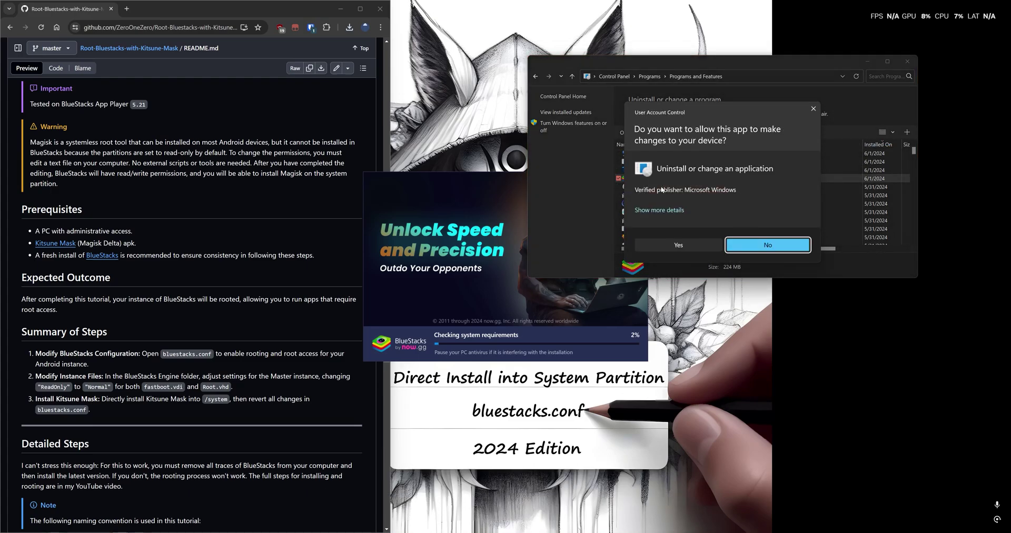
click(687, 250)
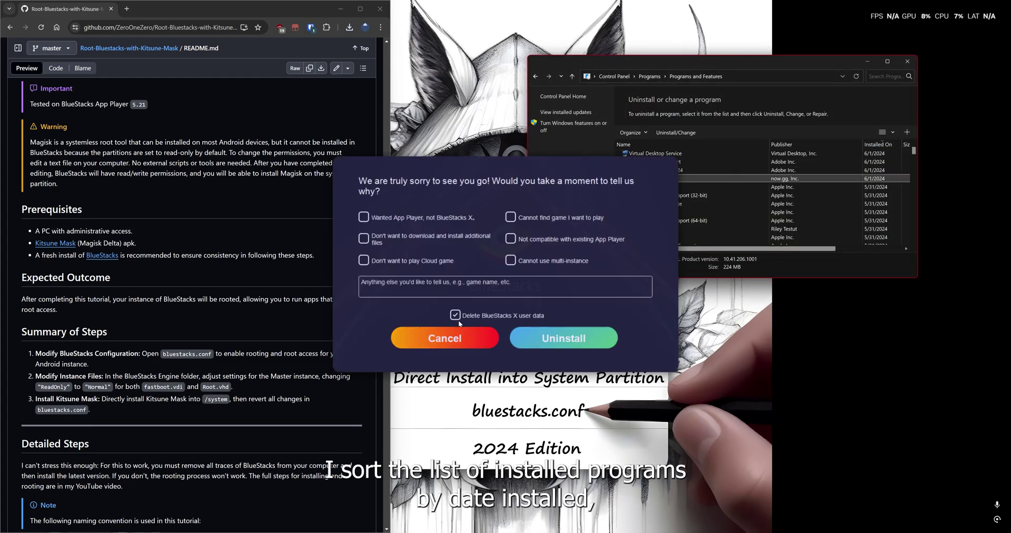
click(560, 339)
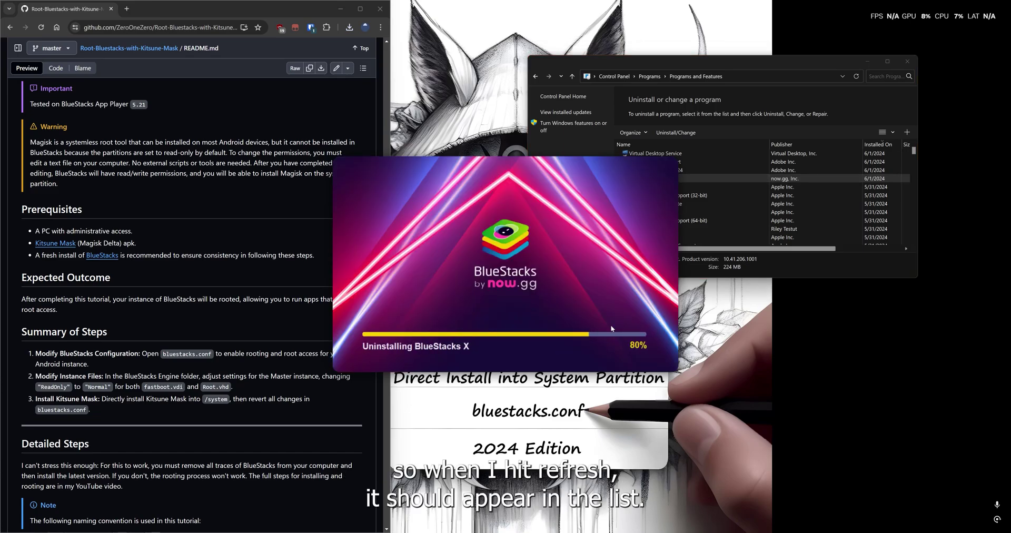
click(533, 318)
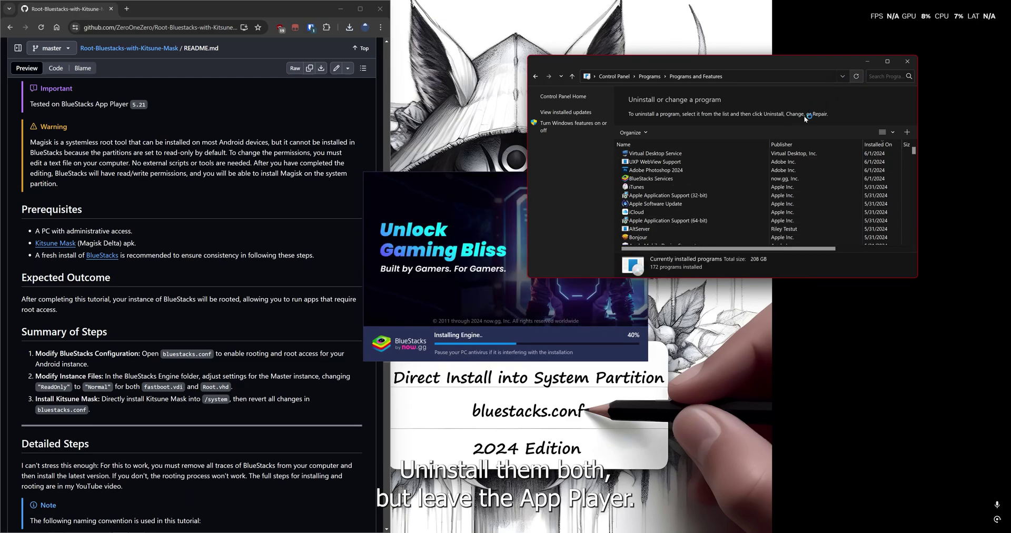
click(477, 351)
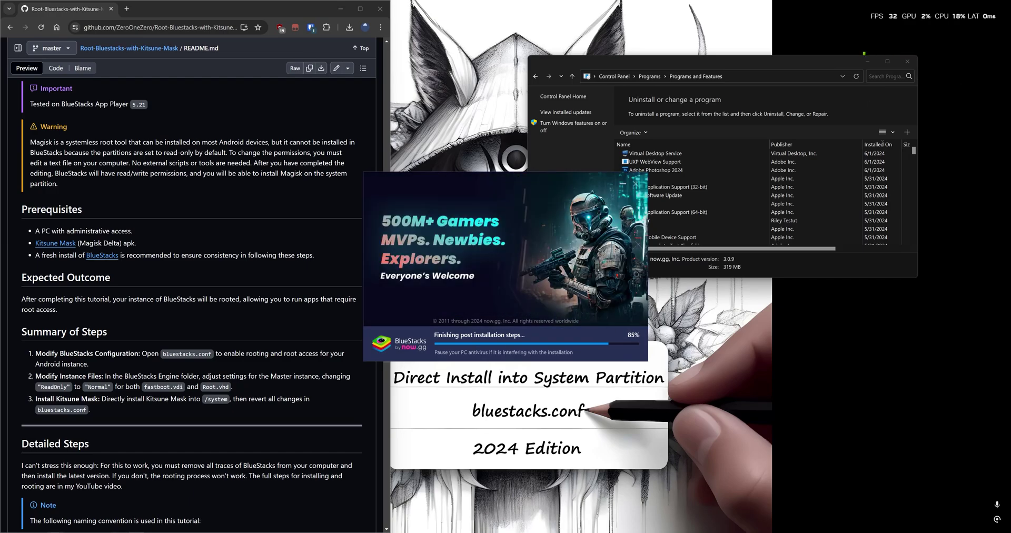
click(852, 179)
- Close the programs list, open the Multi-Instance Manager from the sidebar, and confirm closing the App Player
scroll(852, 182, right, 3)
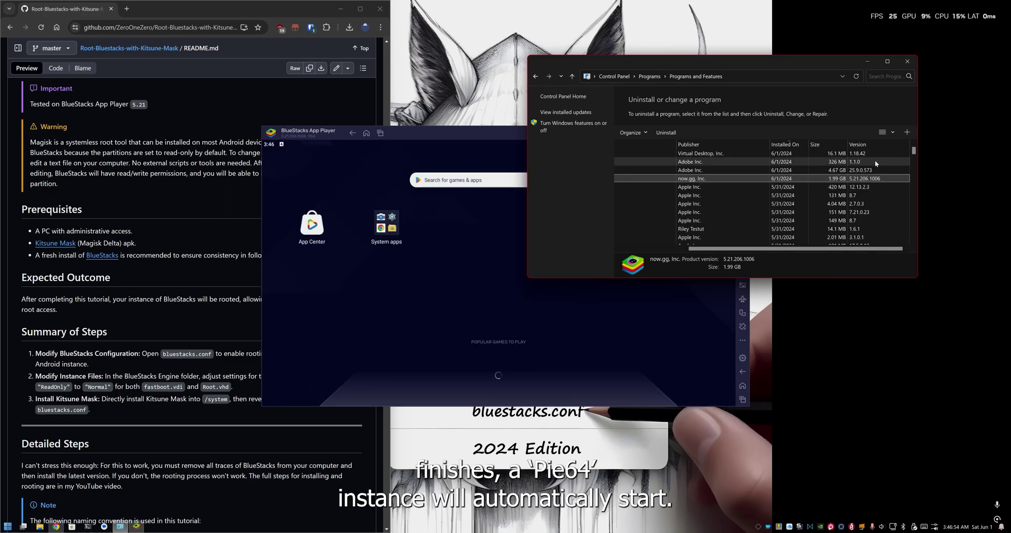
click(908, 62)
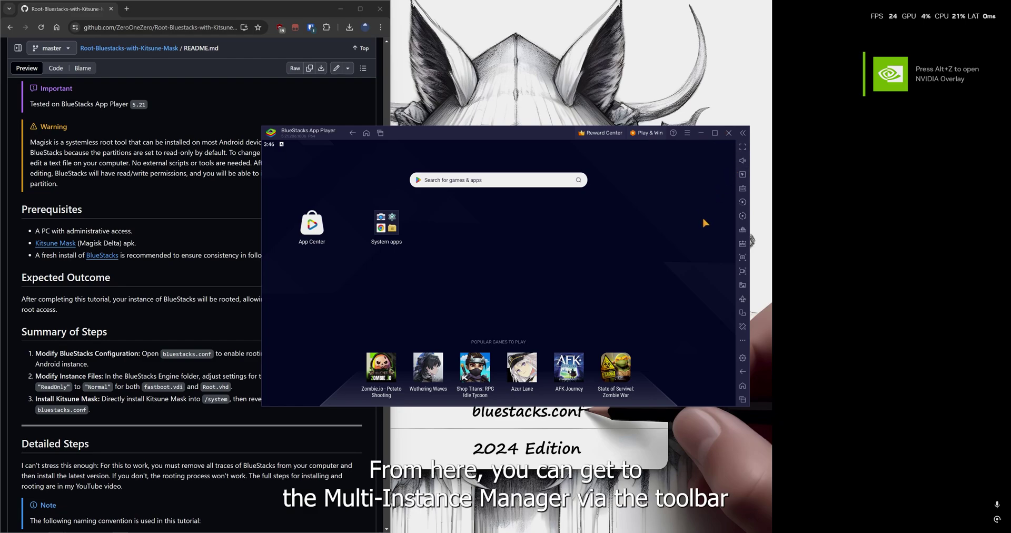
click(743, 342)
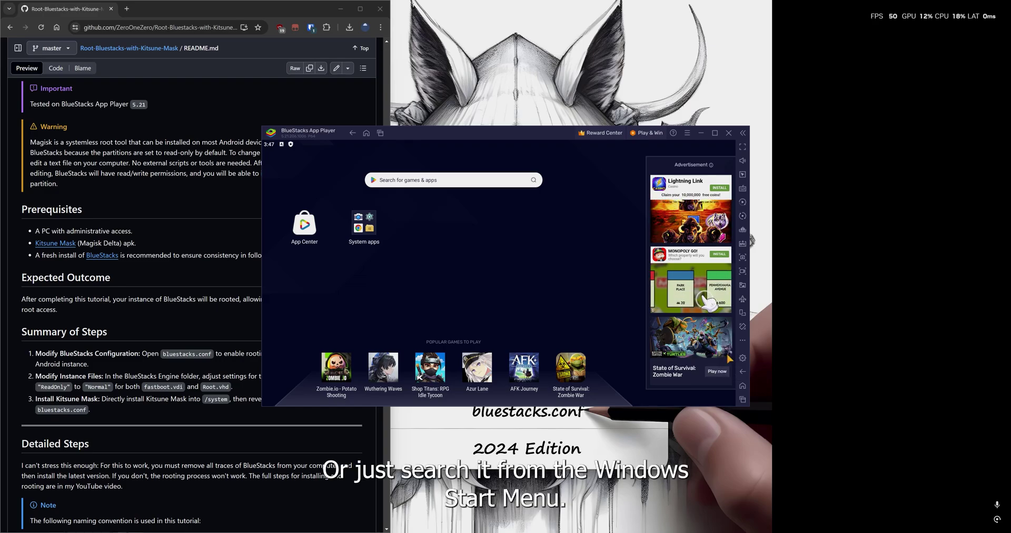
click(728, 355)
click(727, 134)
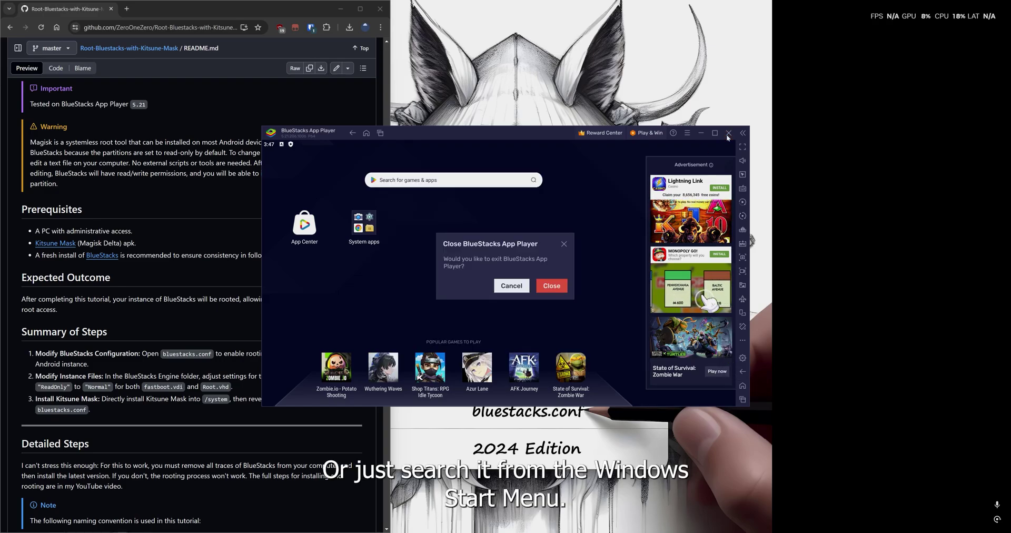
click(555, 287)
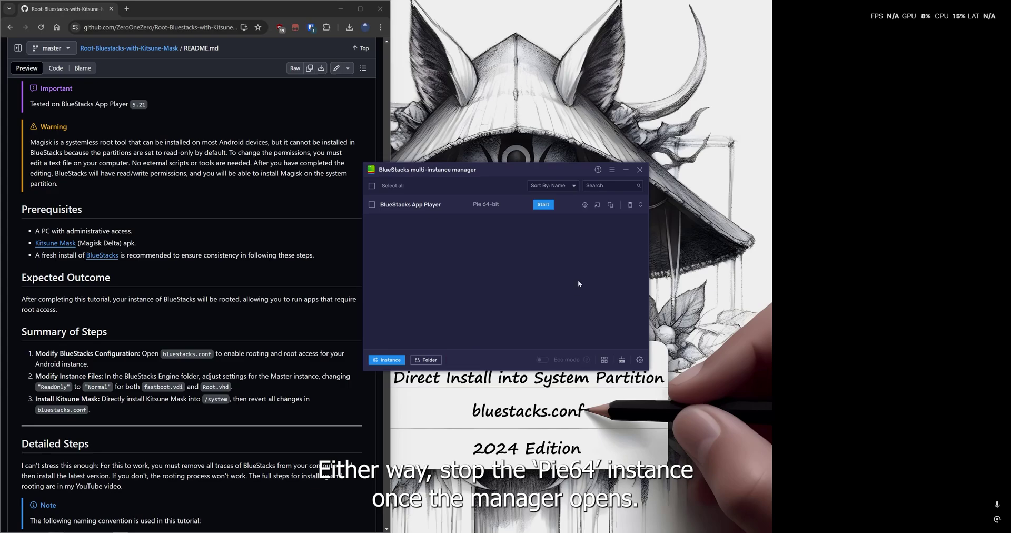
- Start a fresh instance and choose Android 11 as its version
click(390, 360)
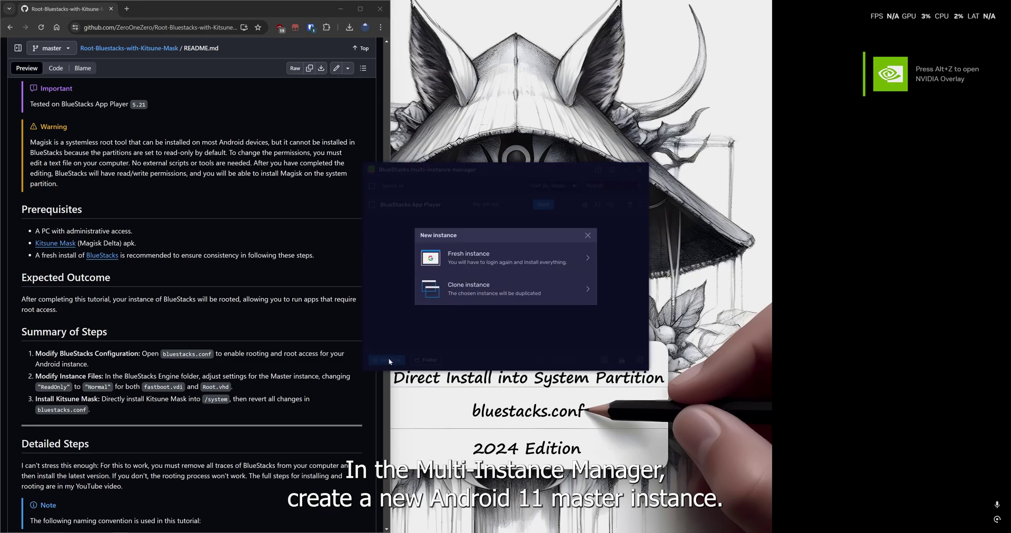
click(492, 263)
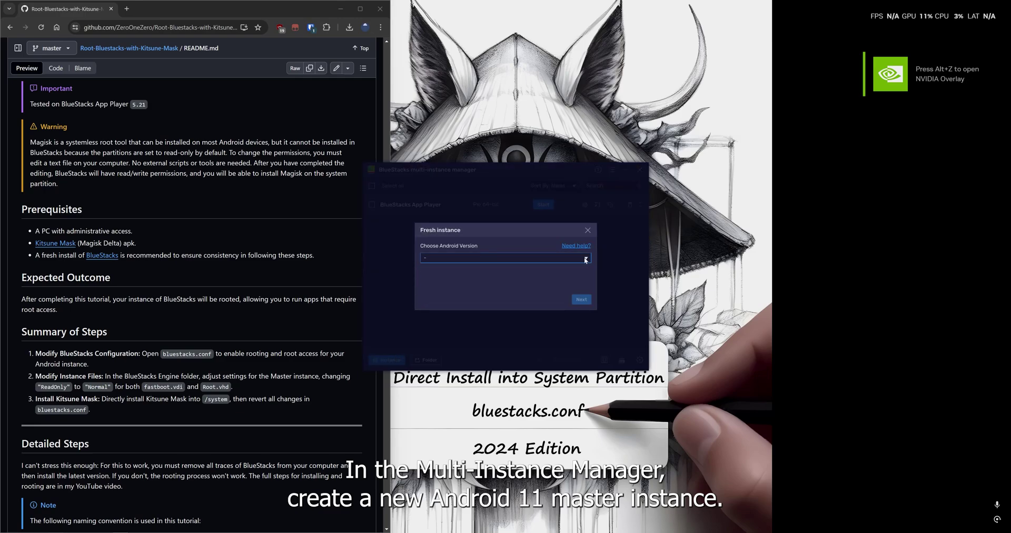
click(484, 257)
click(443, 298)
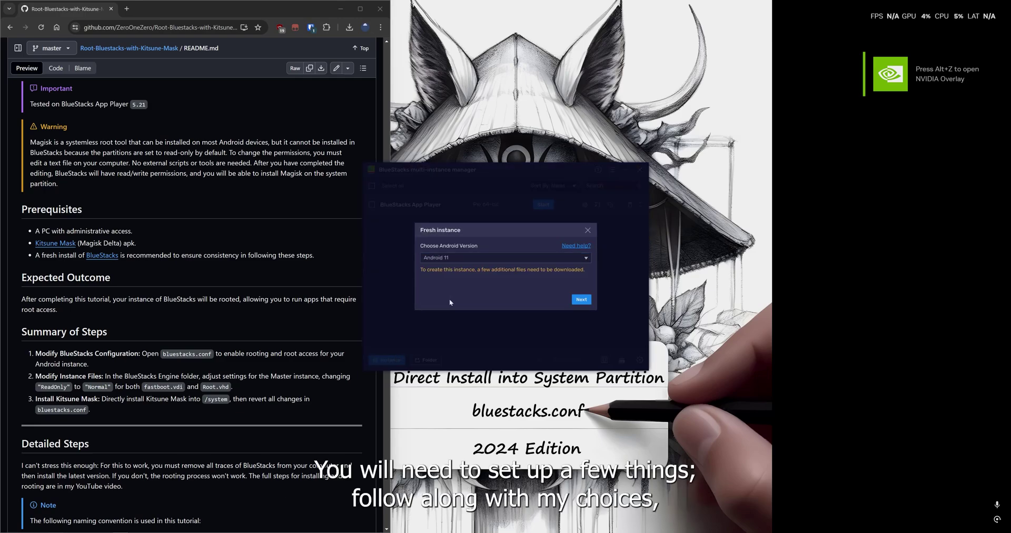
click(590, 300)
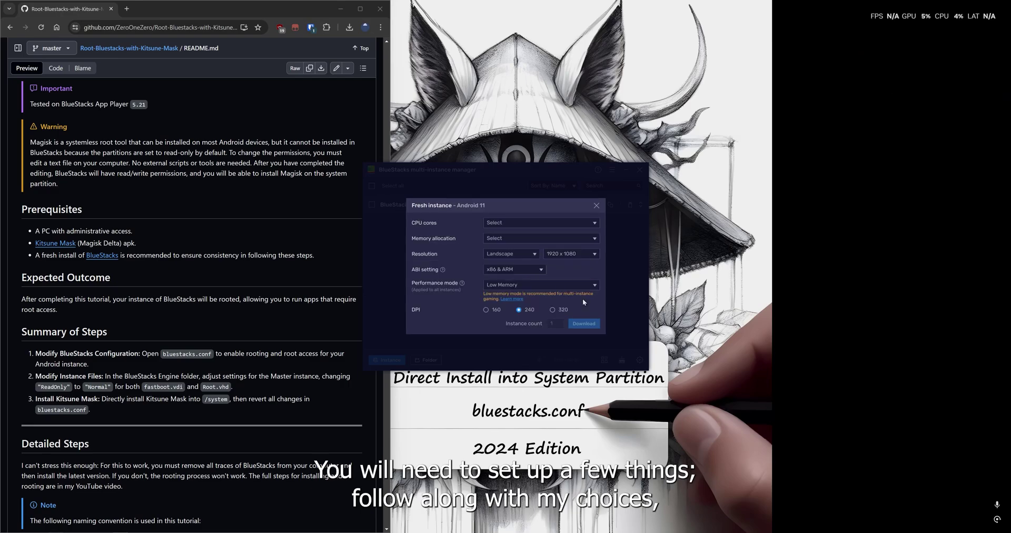
- Set CPU High (4 cores), memory High (8 GB), 3840x2160, High Performance, 320 DPI, and download
click(518, 221)
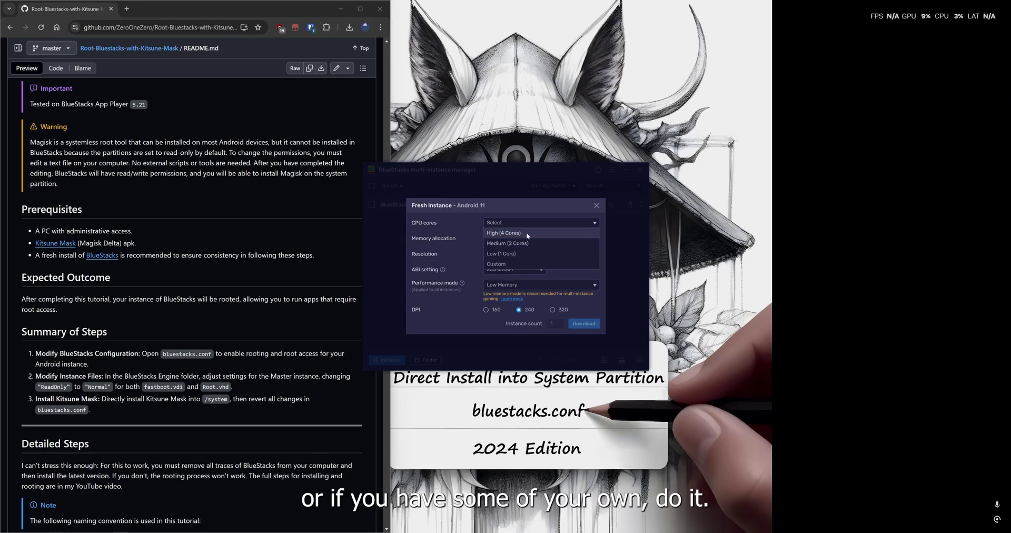
click(527, 236)
click(529, 238)
click(529, 247)
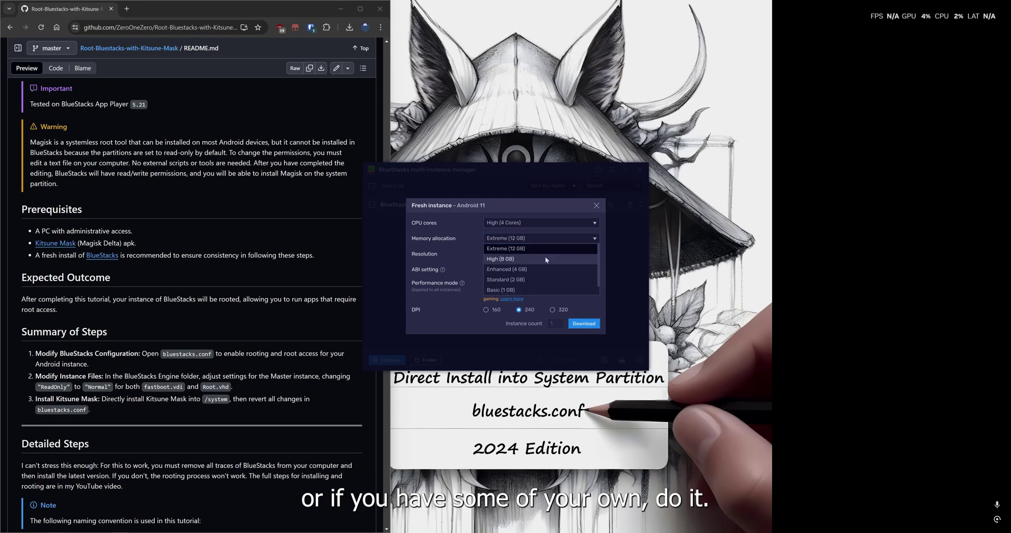
click(545, 256)
click(562, 306)
click(522, 285)
click(524, 314)
click(559, 310)
click(587, 326)
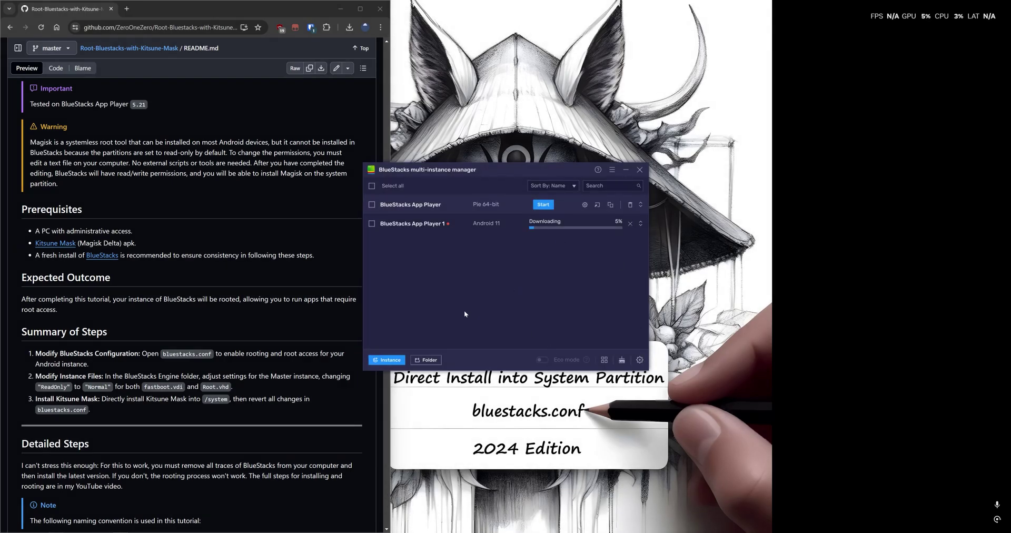
- Read the tutorial's paragraph on removing BlueStacks traces, then close the Multi-Instance Manager
click(47, 309)
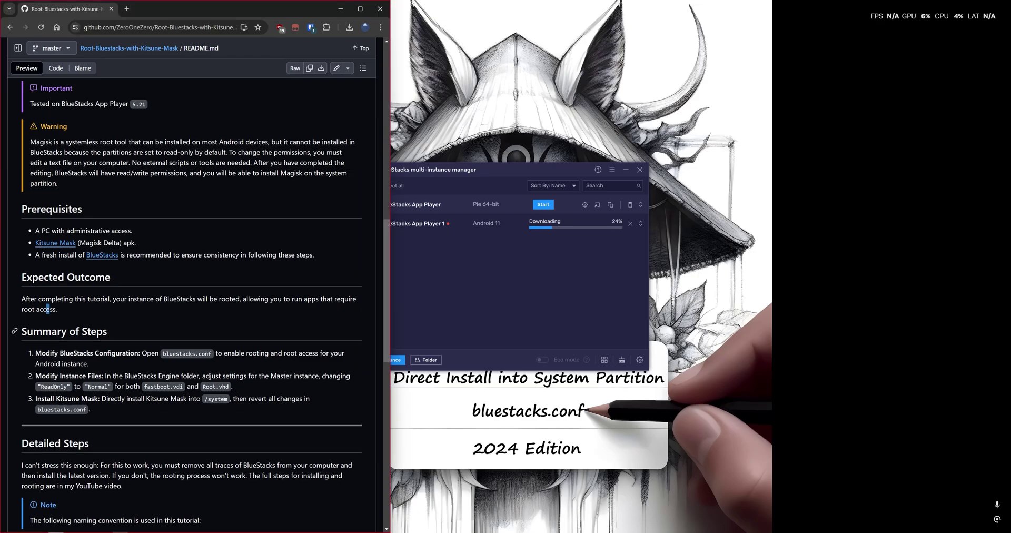
scroll(179, 276, down, 2)
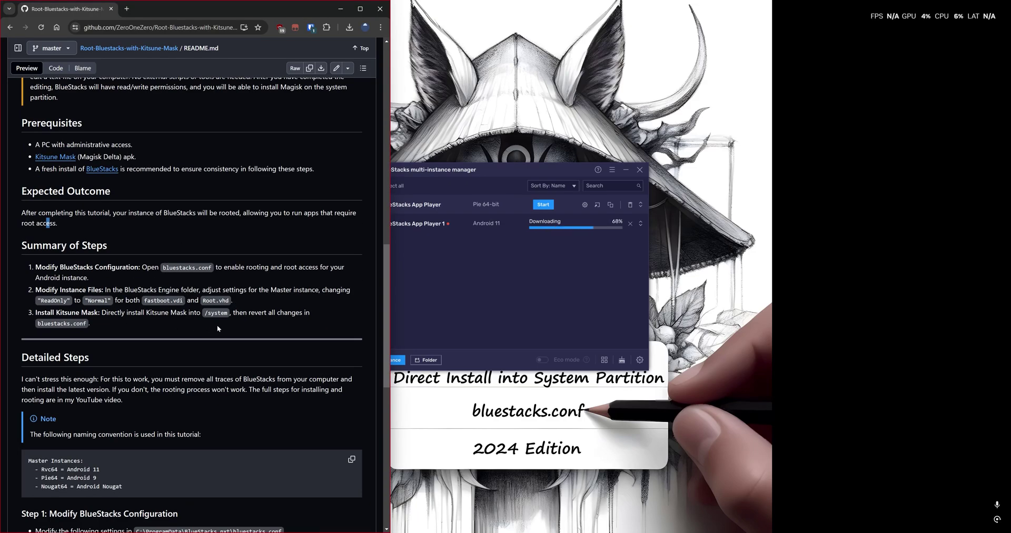
scroll(217, 324, down, 3)
triple_click(169, 267)
click(170, 266)
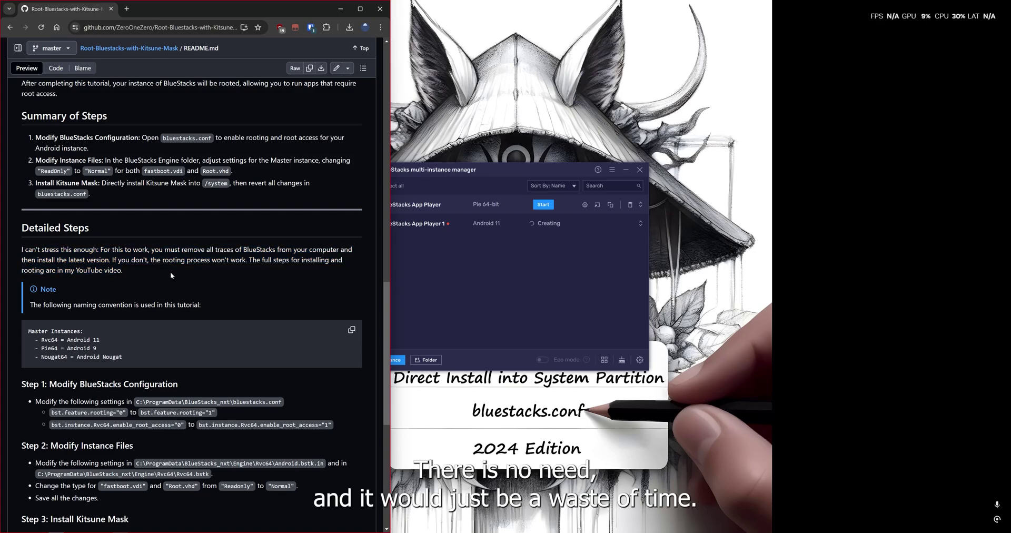
scroll(171, 274, down, 1)
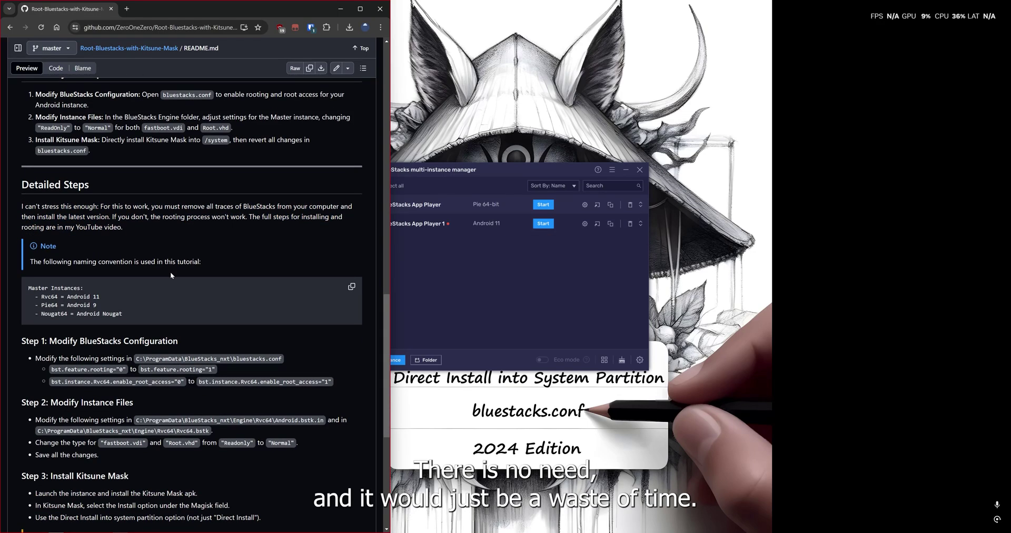
click(528, 278)
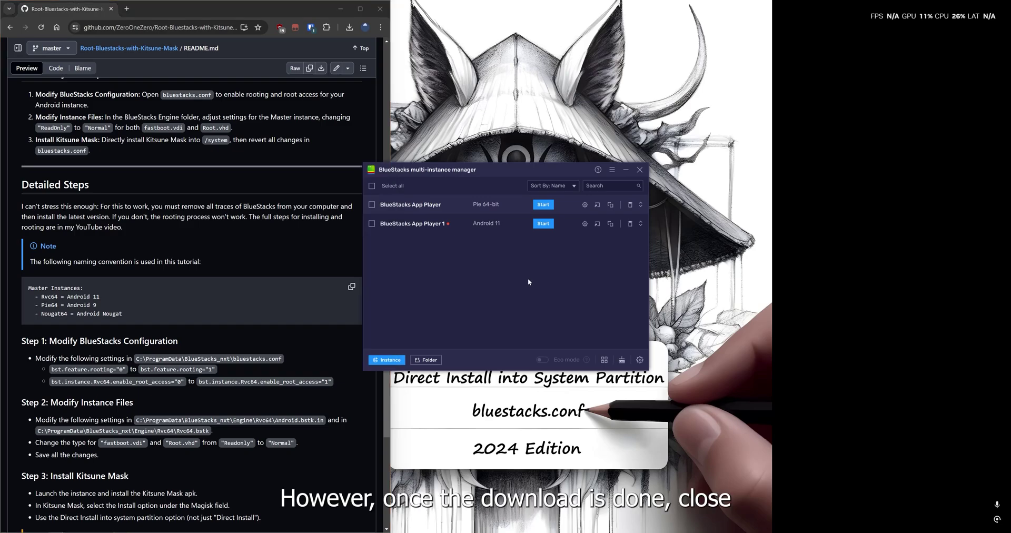
click(640, 169)
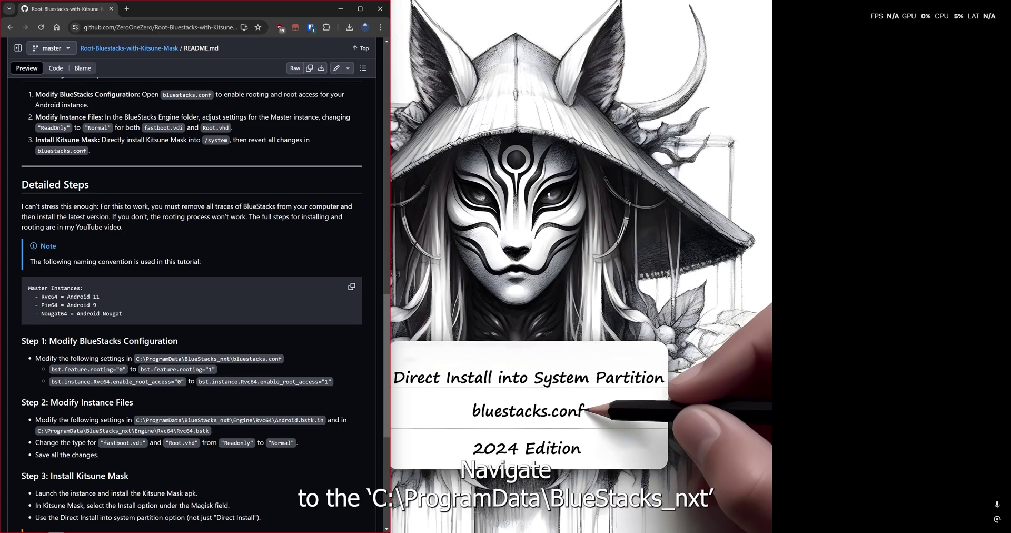
- Browse to C:\ProgramData\BlueStacks_nxt and open bluestacks.conf with Edit with Notepad++
mouse_move(22, 531)
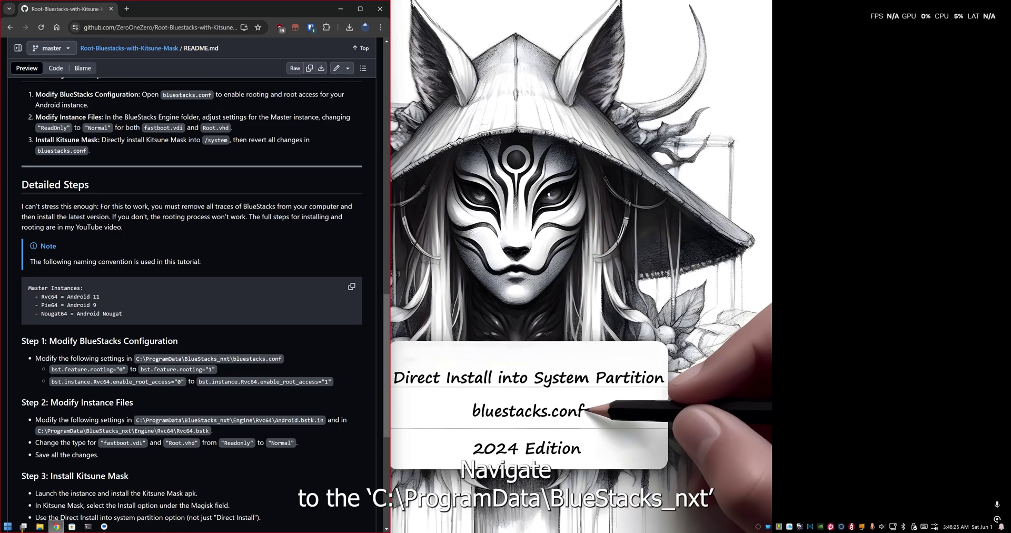
click(40, 528)
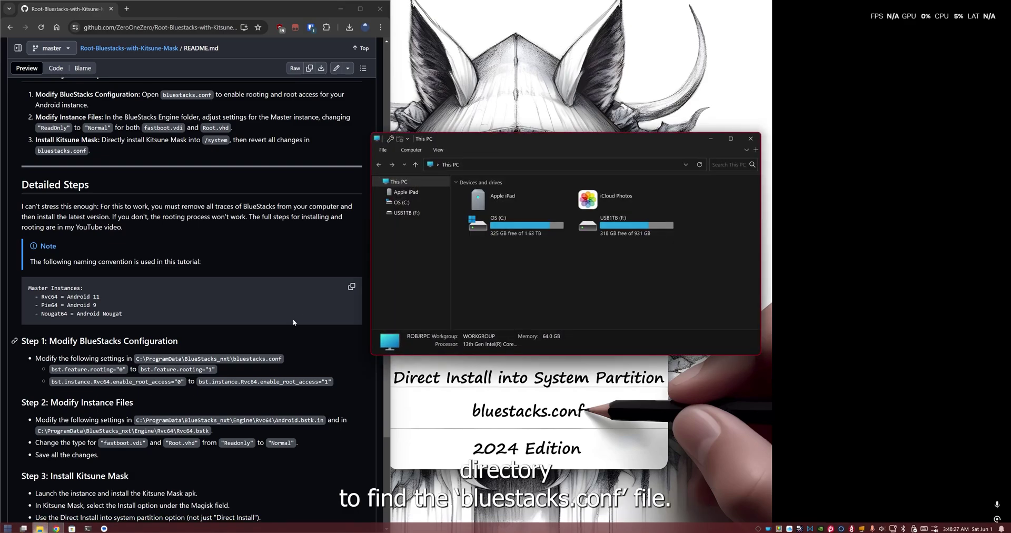
click(518, 232)
double_click(519, 232)
scroll(513, 295, down, 1)
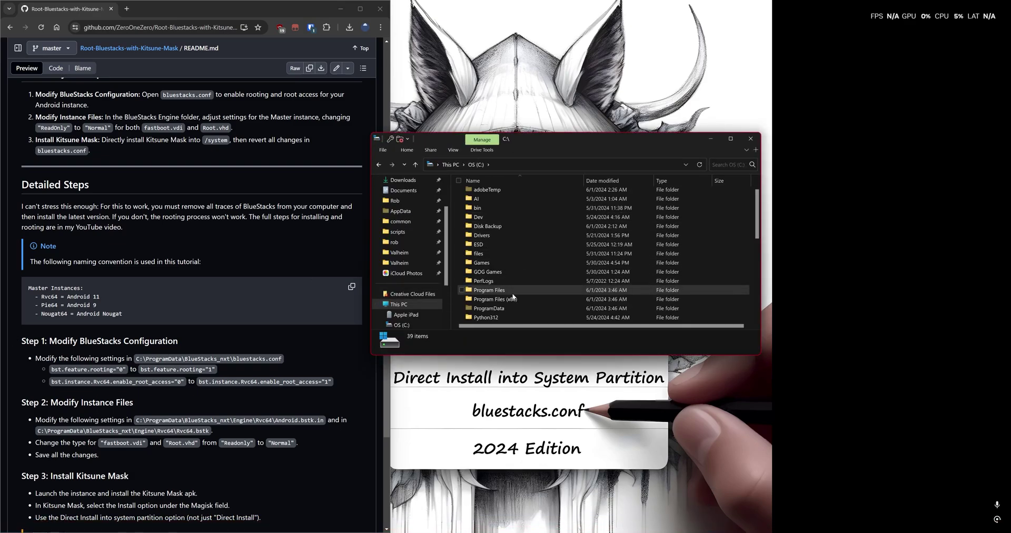
click(497, 311)
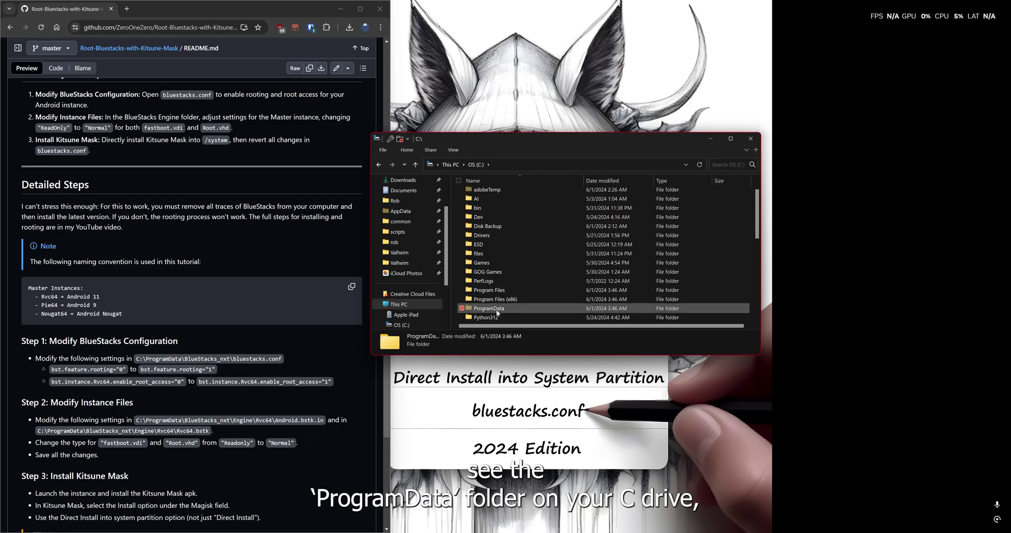
double_click(520, 311)
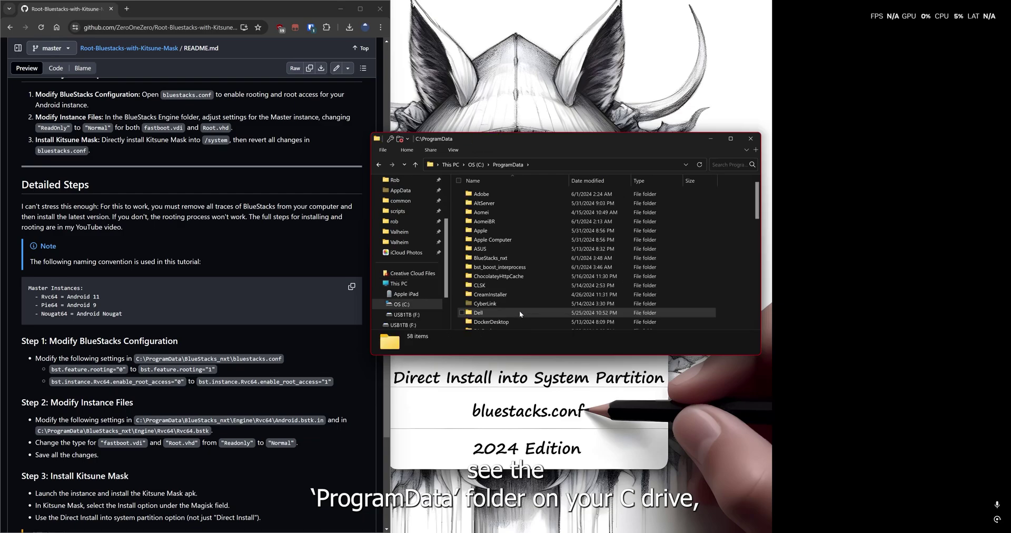
double_click(504, 260)
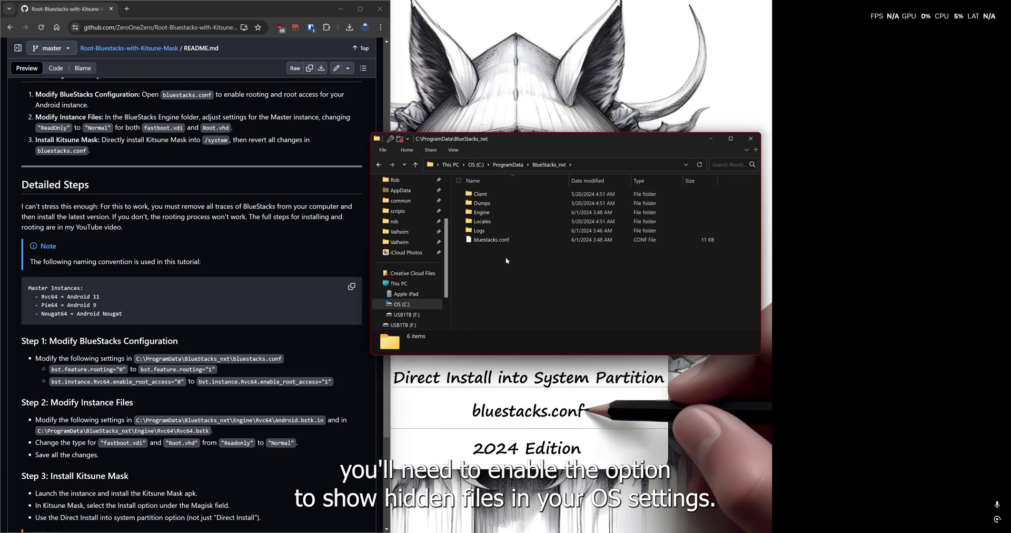
click(498, 240)
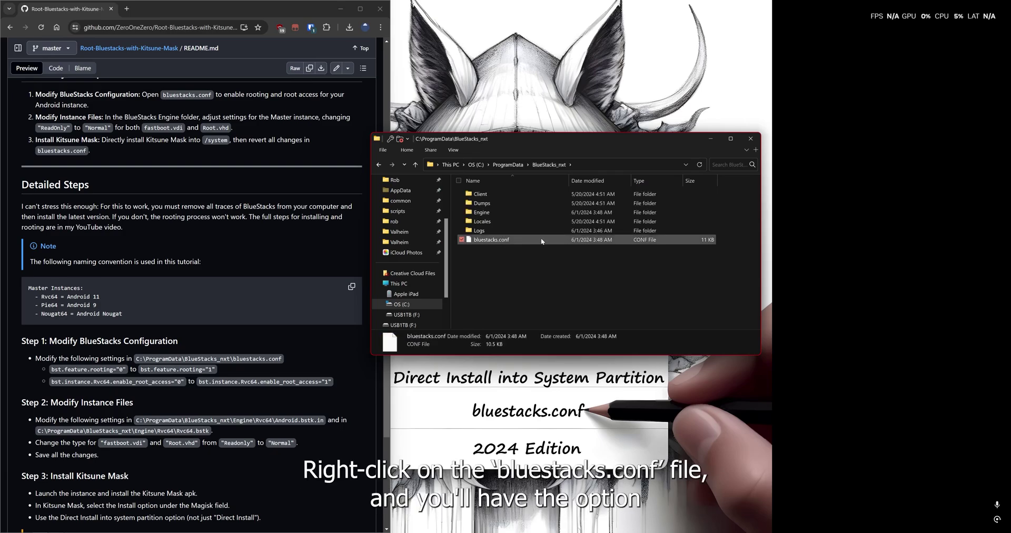
right_click(499, 242)
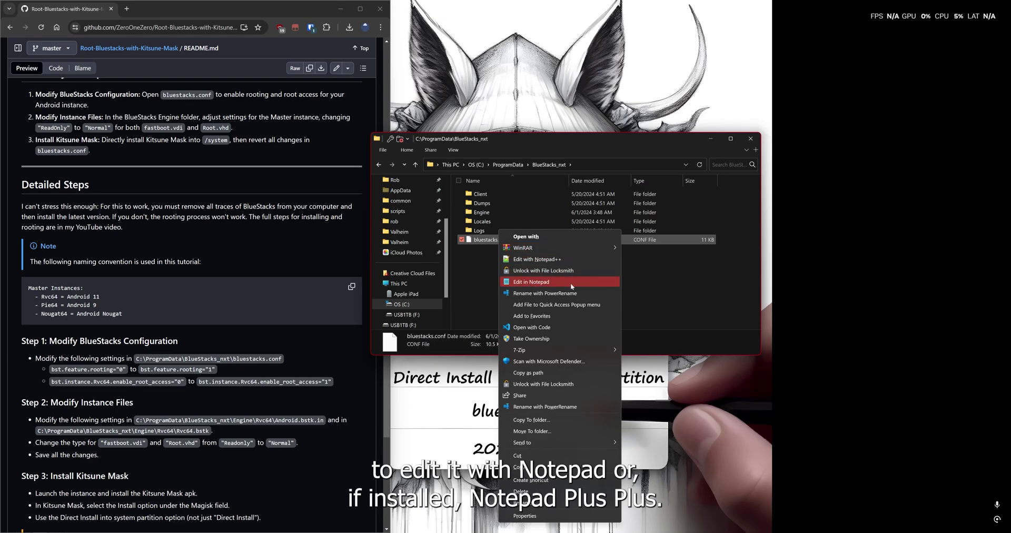
click(563, 259)
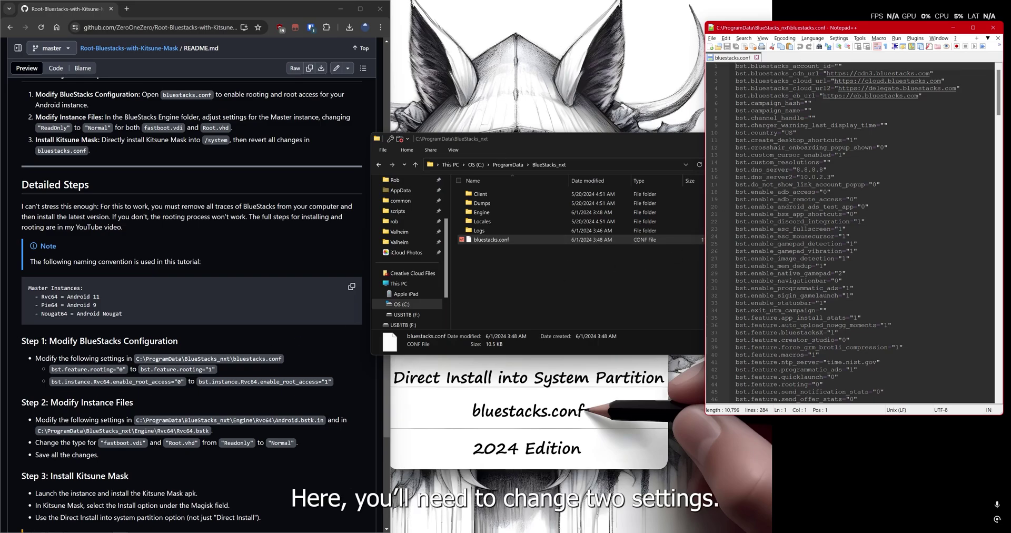
- Find bst.feature.rooting on line 44 and change its value from "0" to "1"
drag(51, 369, 127, 370)
right_click(117, 369)
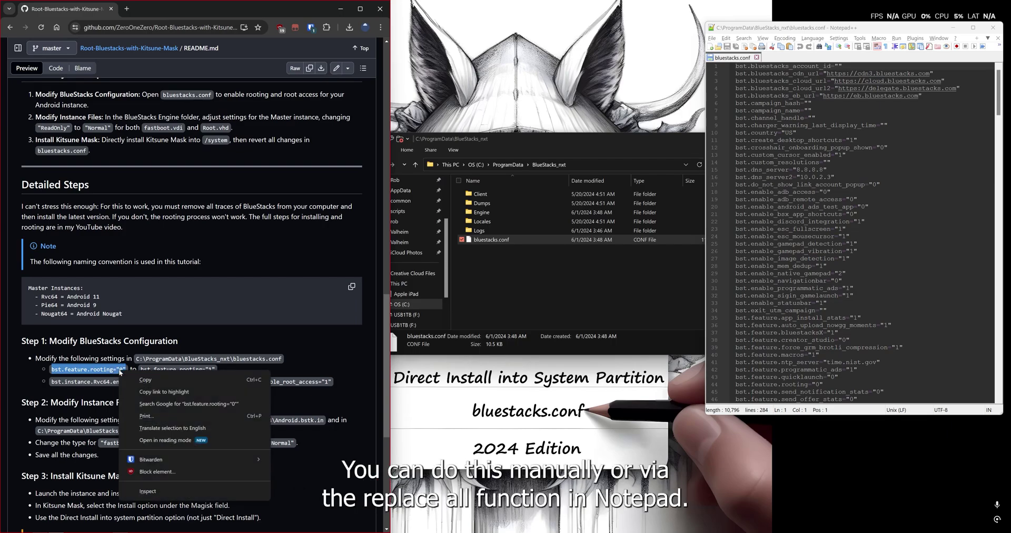
click(138, 378)
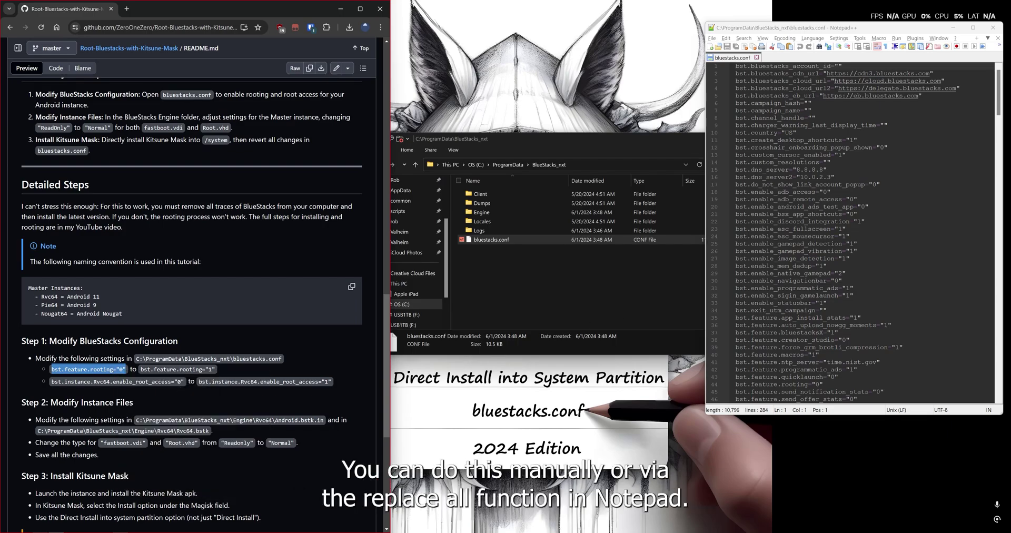
click(849, 259)
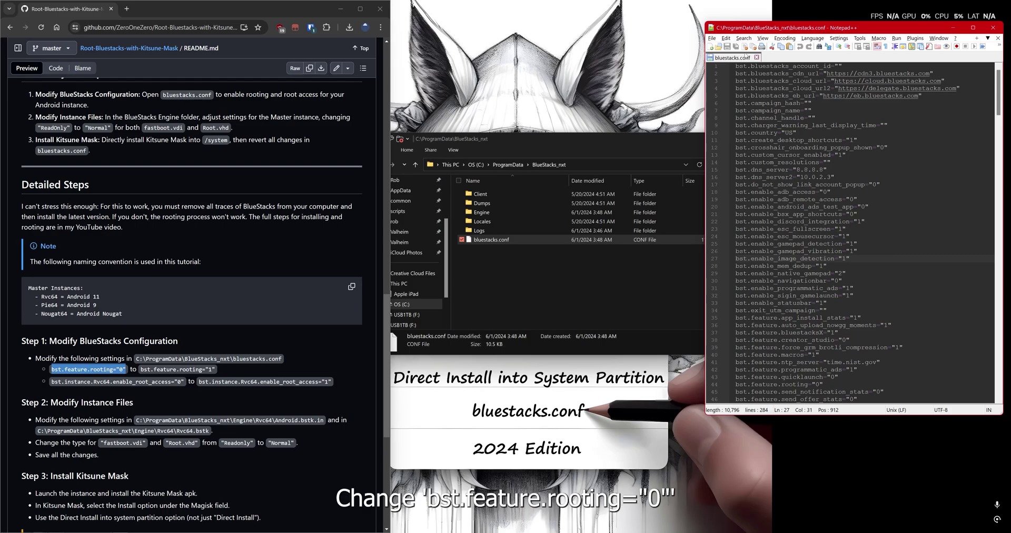
click(743, 38)
click(751, 48)
right_click(271, 47)
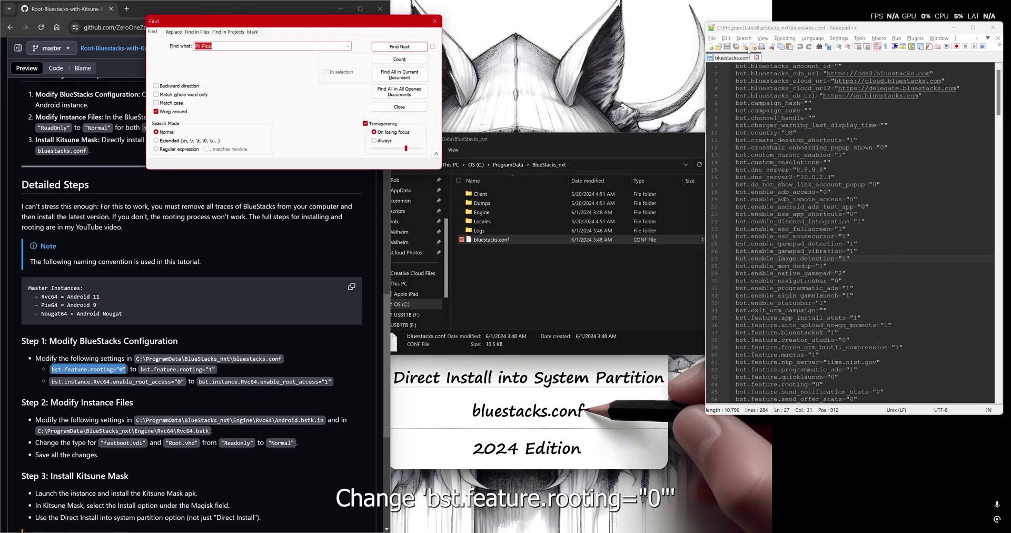
click(291, 84)
click(375, 47)
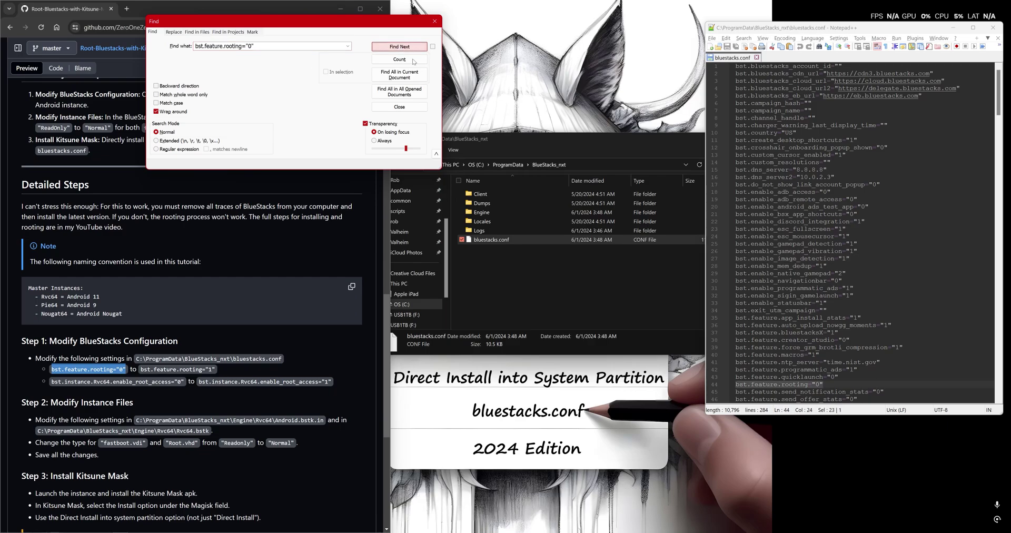
click(820, 385)
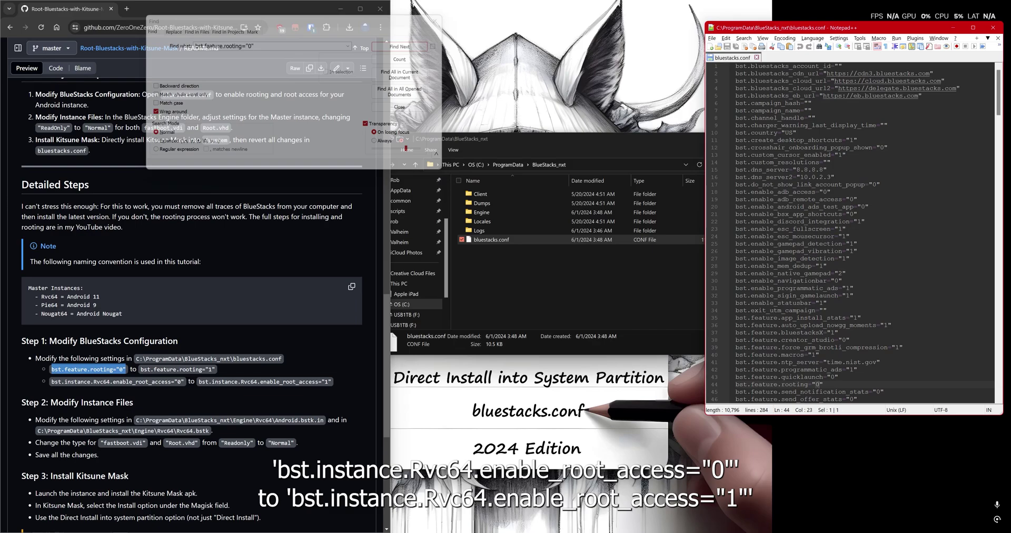
key(BackSpace)
text(1)
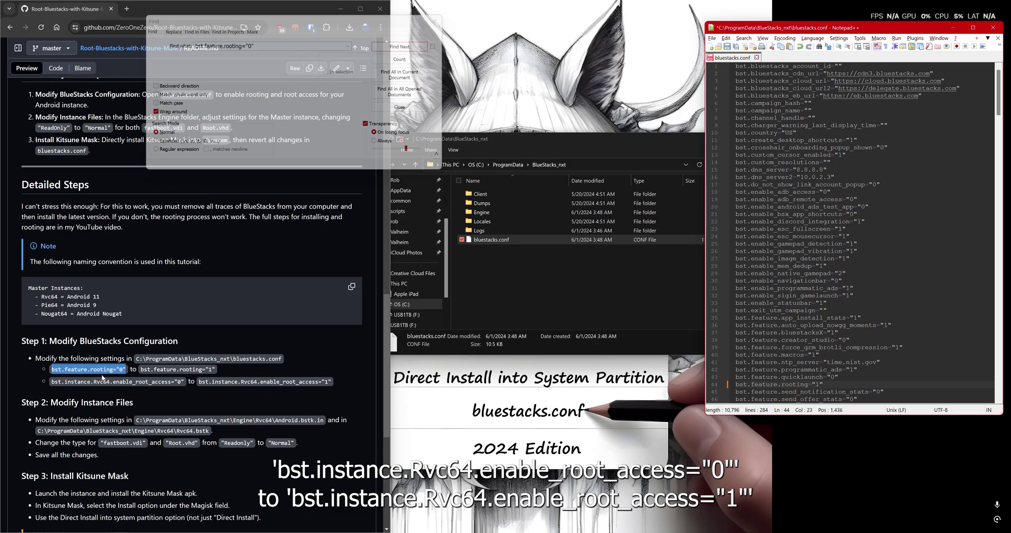
- Find bst.instance.Rvc64.enable_root_access on line 163 and change its value from "0" to "1"
drag(51, 381, 185, 381)
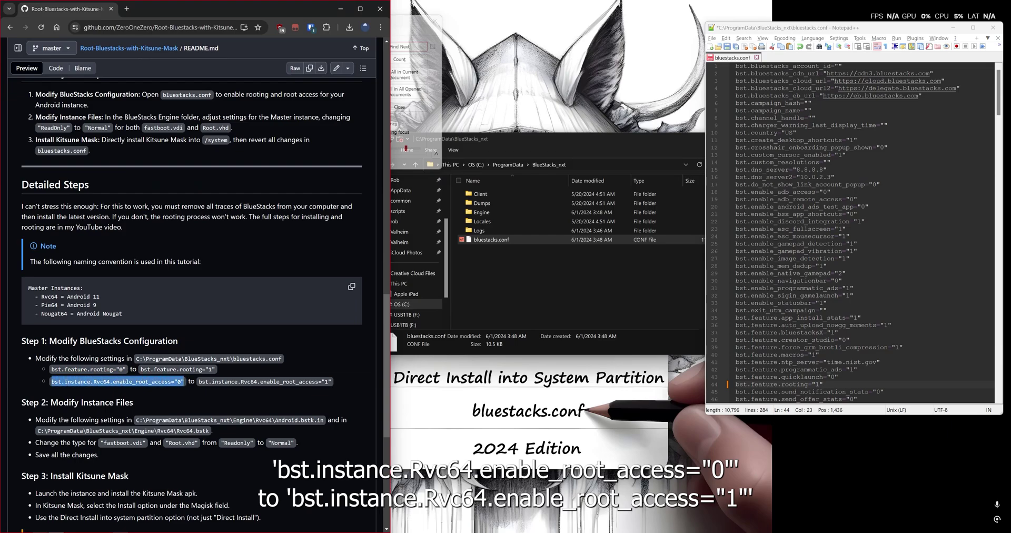
right_click(185, 385)
click(202, 392)
click(439, 118)
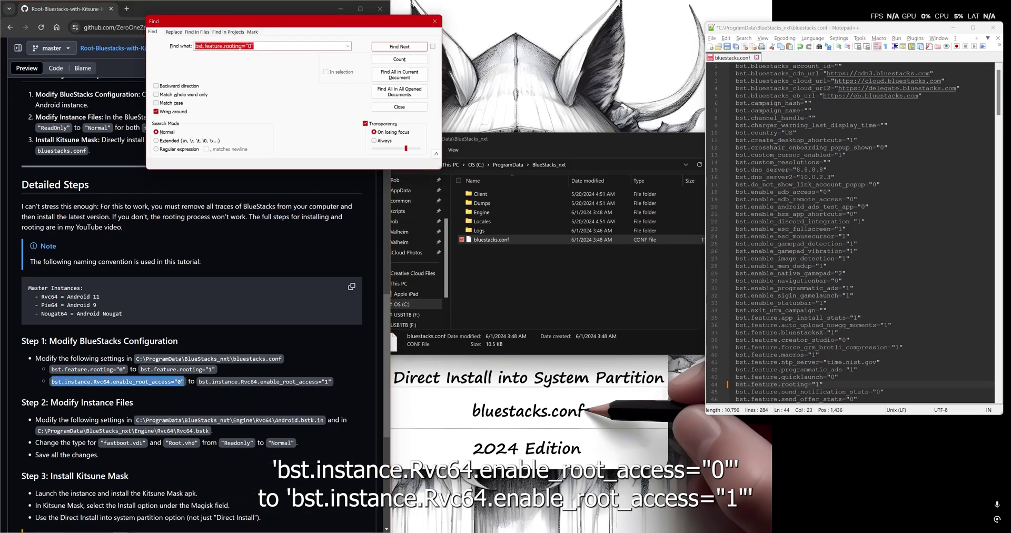
right_click(264, 46)
click(295, 81)
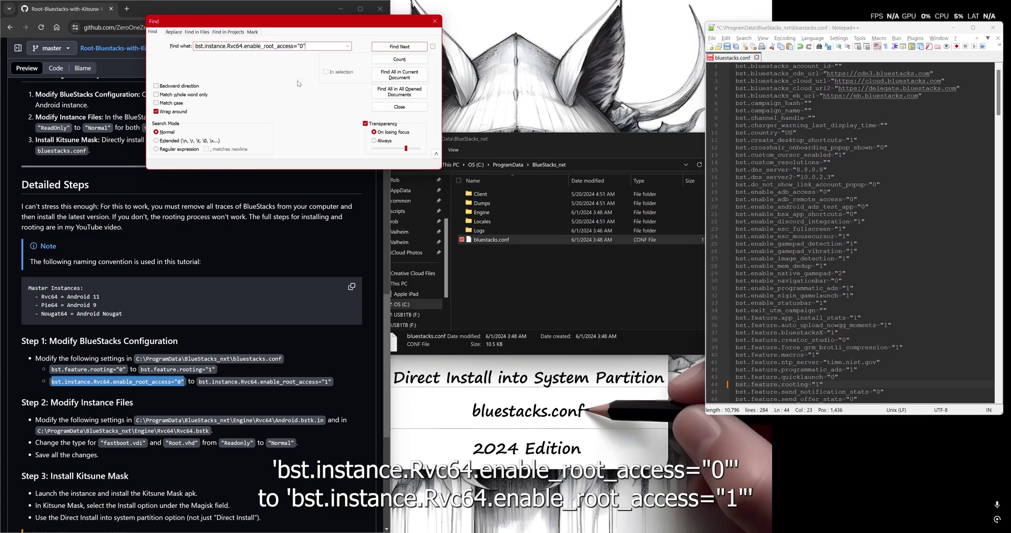
click(409, 51)
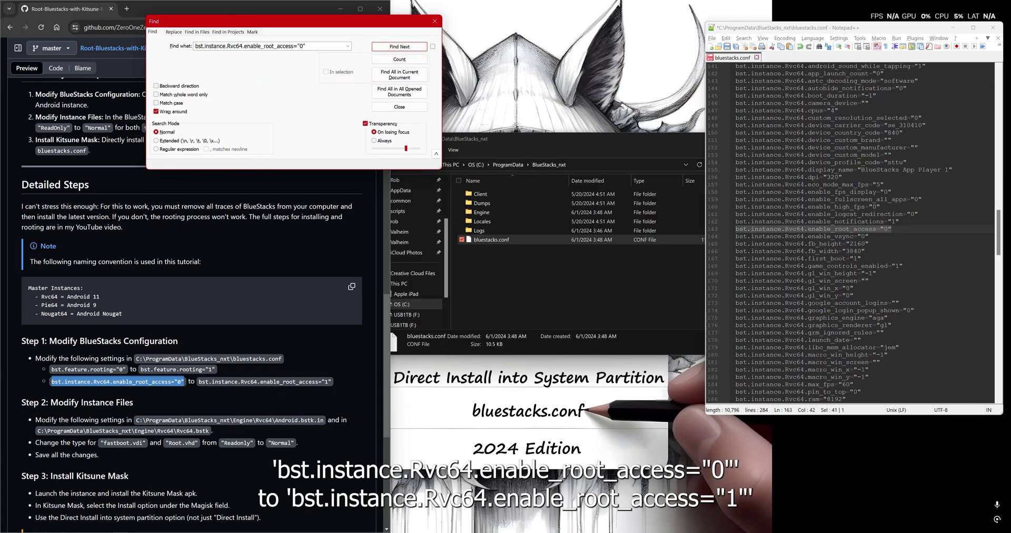
double_click(884, 228)
text(1)
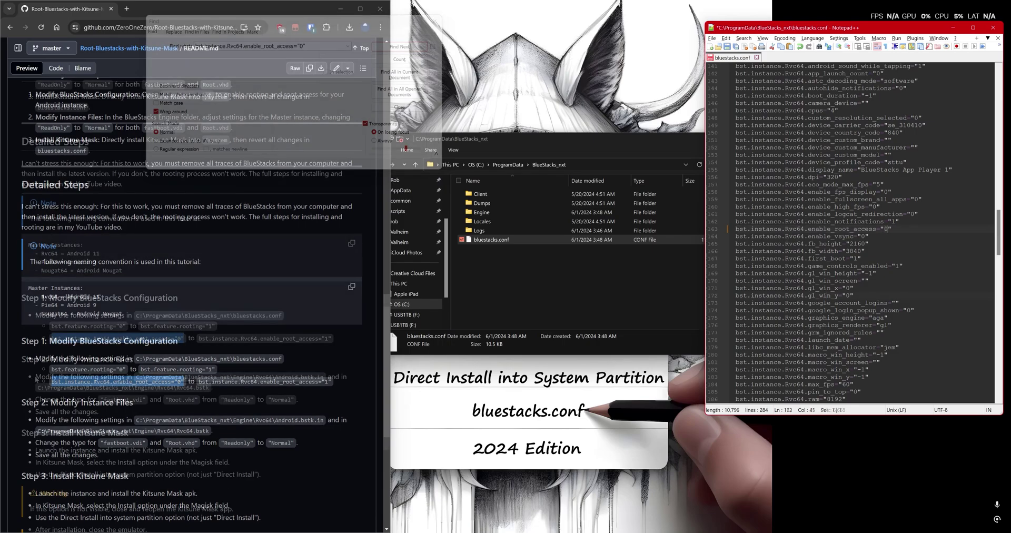
- Save bluestacks.conf, then open Engine\Rvc64\Android.bstk.in in Notepad++
click(728, 46)
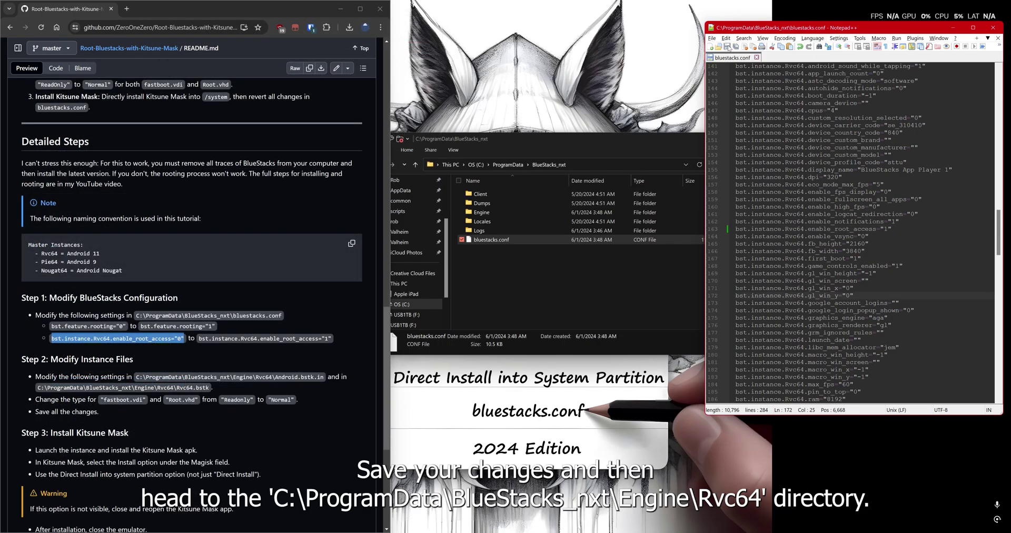
click(497, 212)
double_click(497, 212)
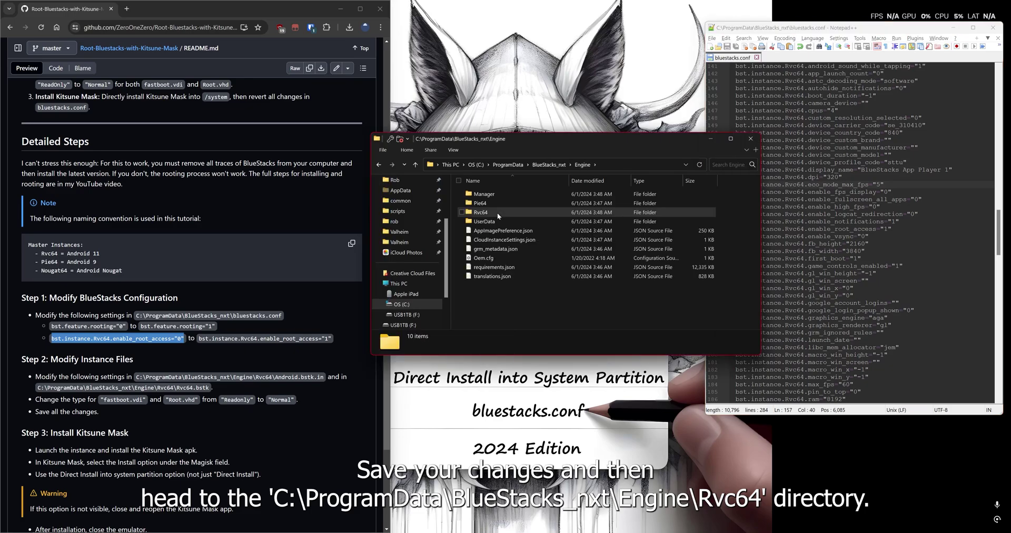
click(492, 214)
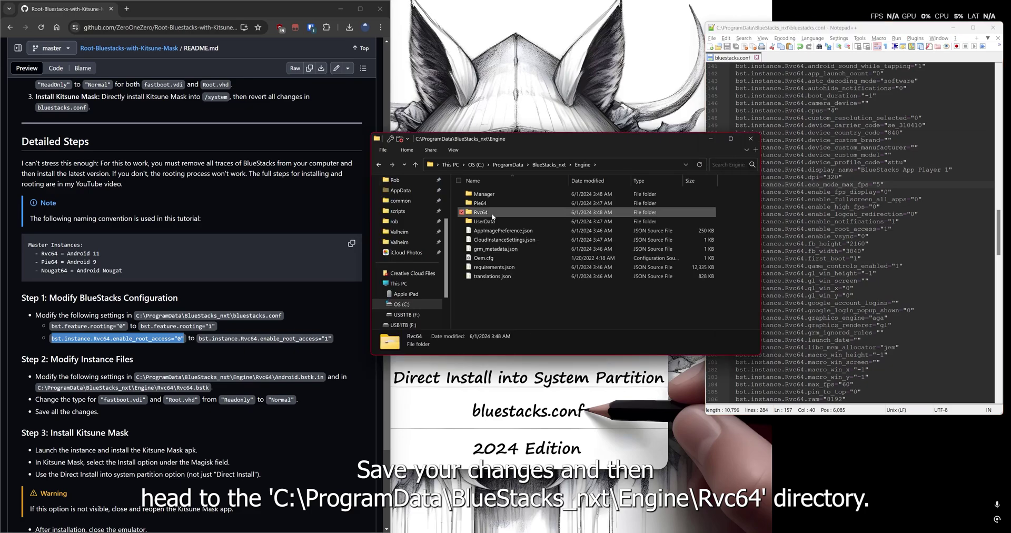
double_click(480, 212)
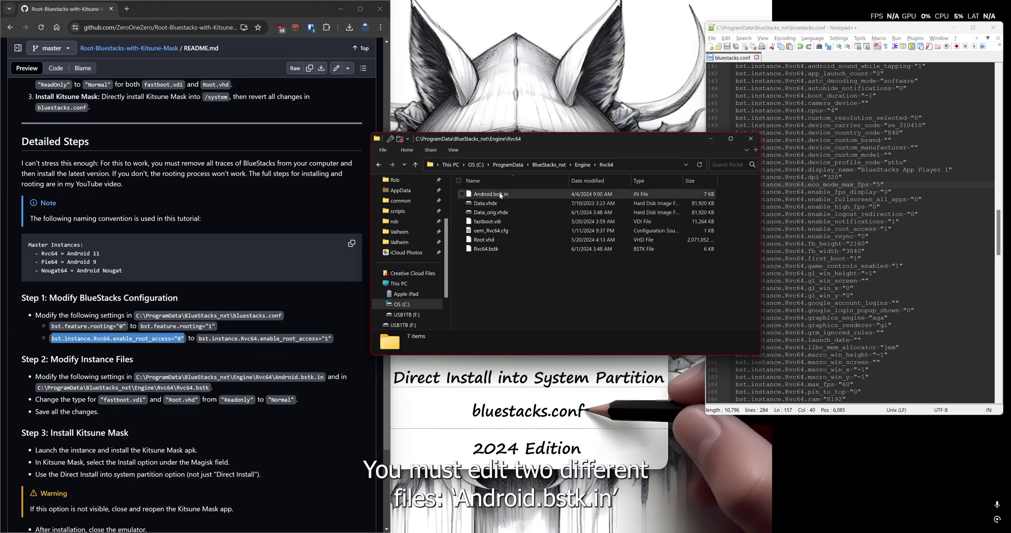
click(500, 196)
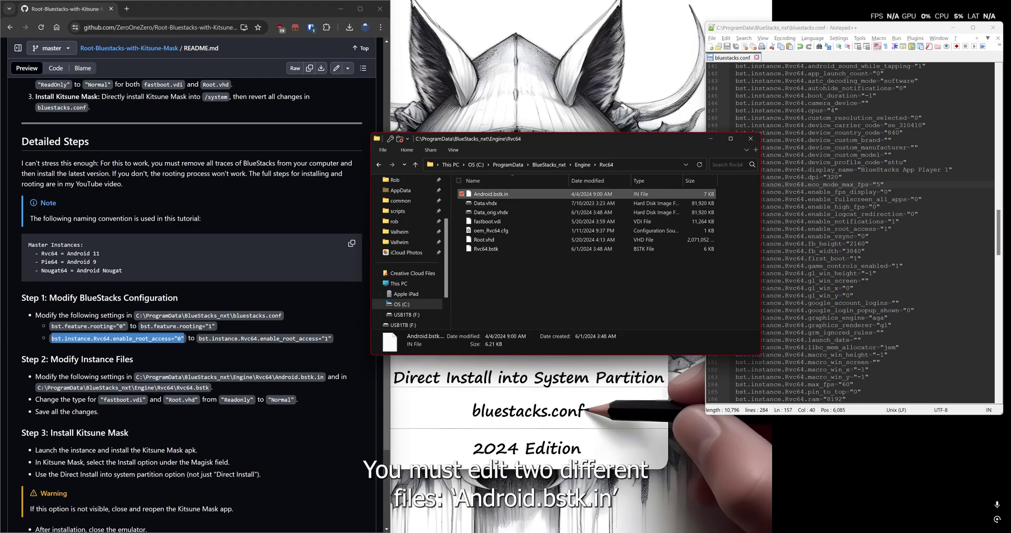
click(485, 249)
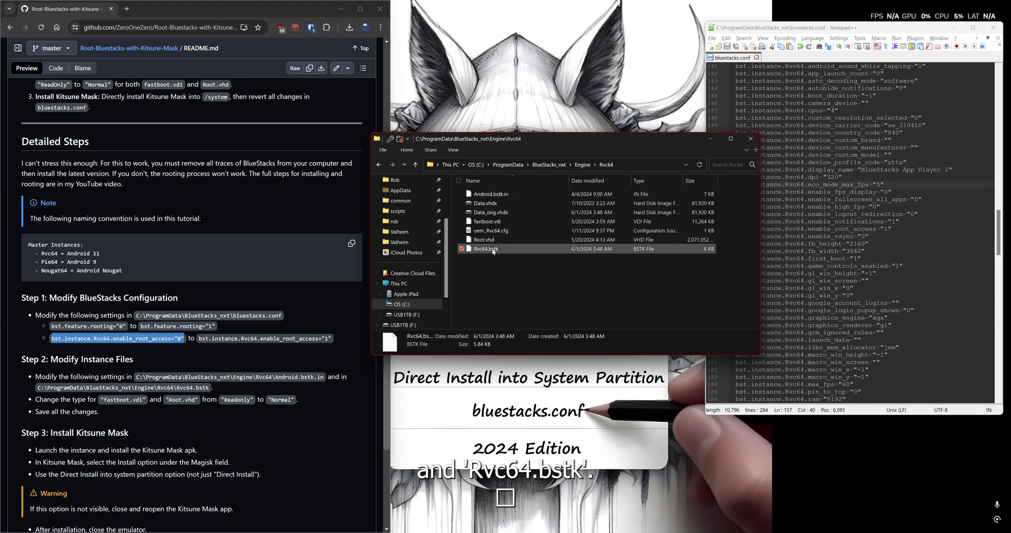
right_click(484, 195)
click(517, 223)
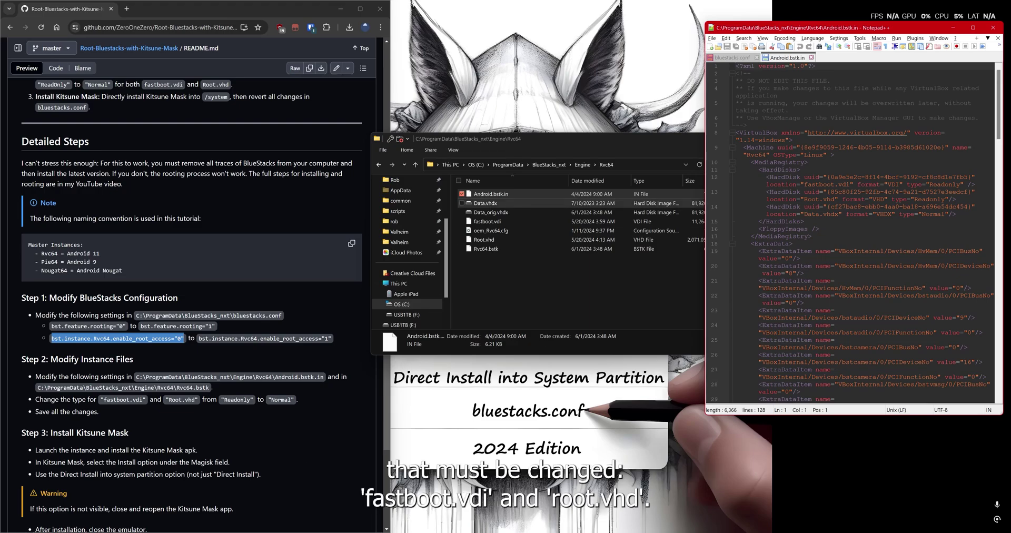
- Locate the fastboot and Root Readonly entries on lines 12–13 and copy 'Normal' from the guide
double_click(832, 185)
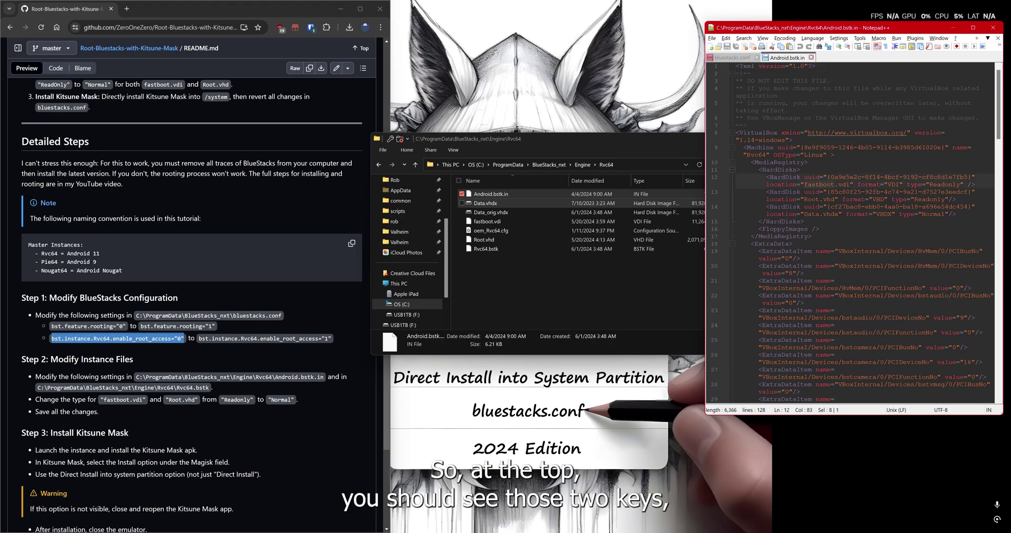
double_click(812, 199)
double_click(959, 184)
right_click(948, 185)
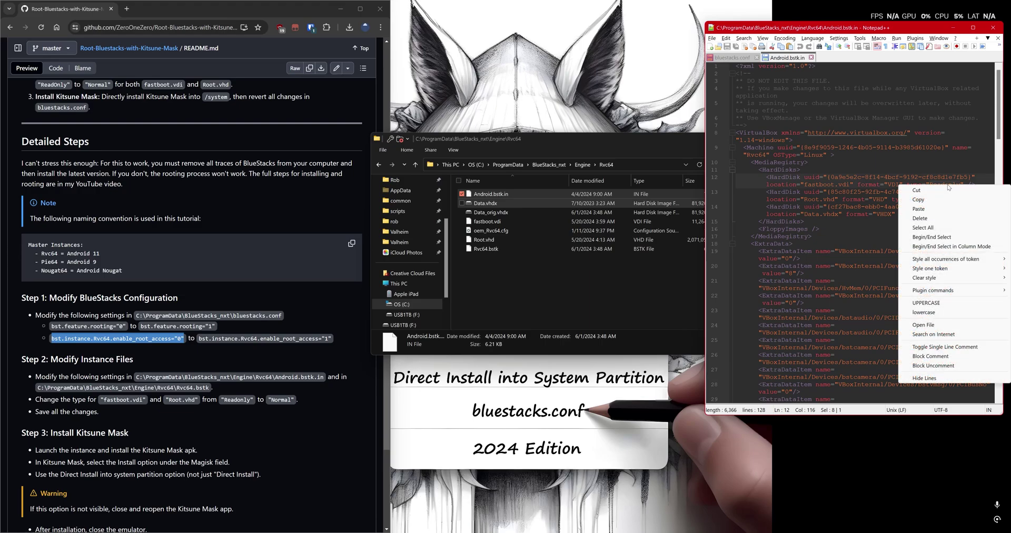
click(834, 185)
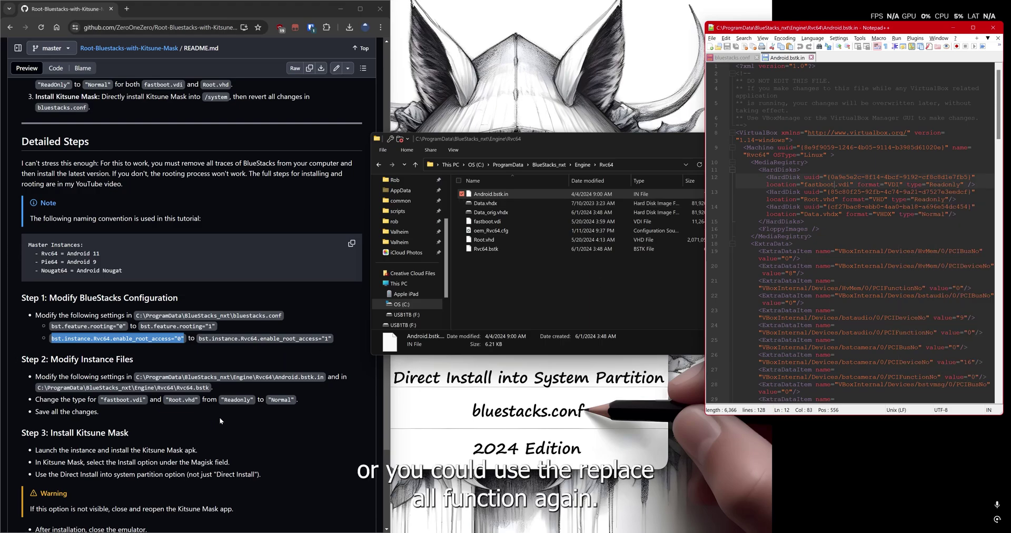
double_click(281, 399)
right_click(279, 401)
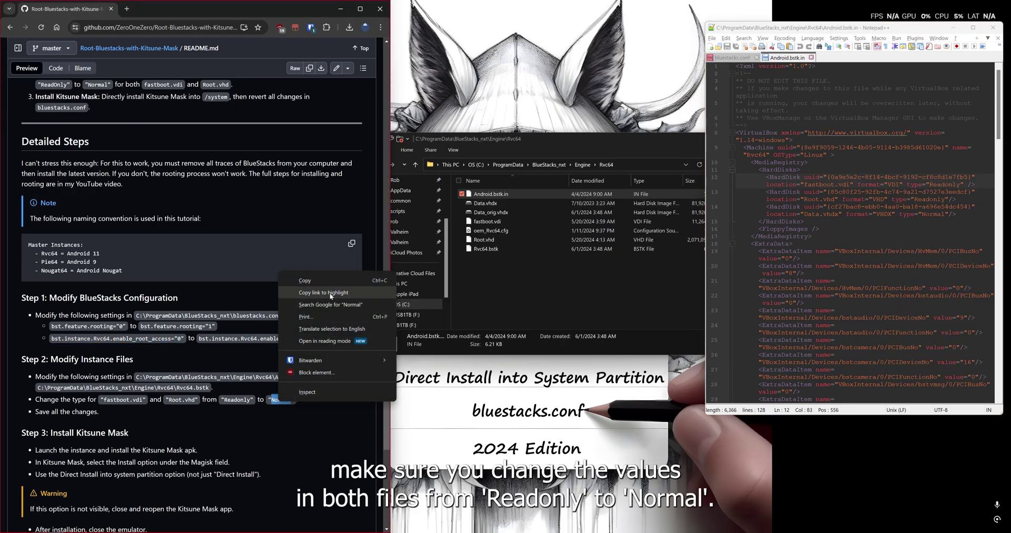
click(306, 289)
click(880, 191)
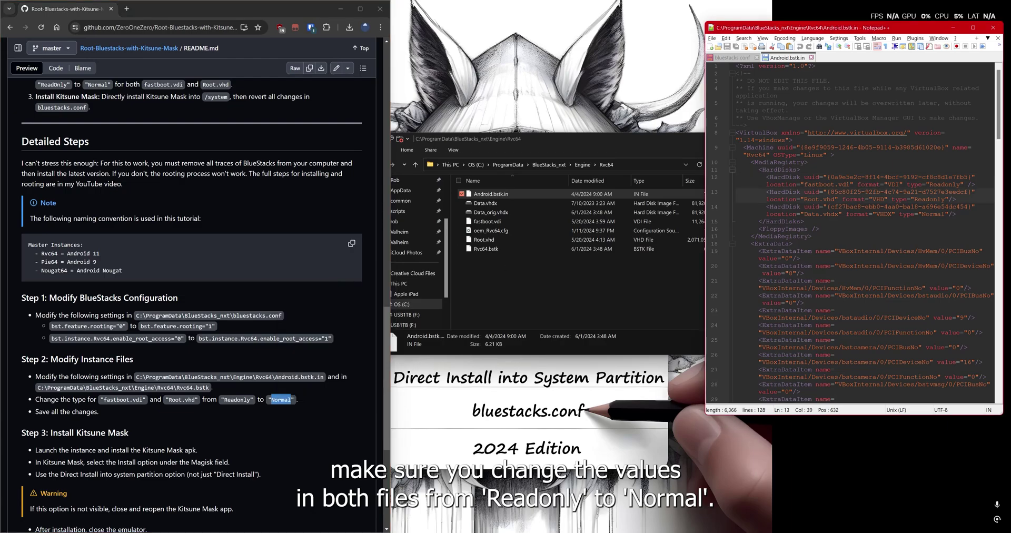
- Replace all 'Readonly' with 'Normal' in Android.bstk.in using Find and Replace
key(ctrl+f)
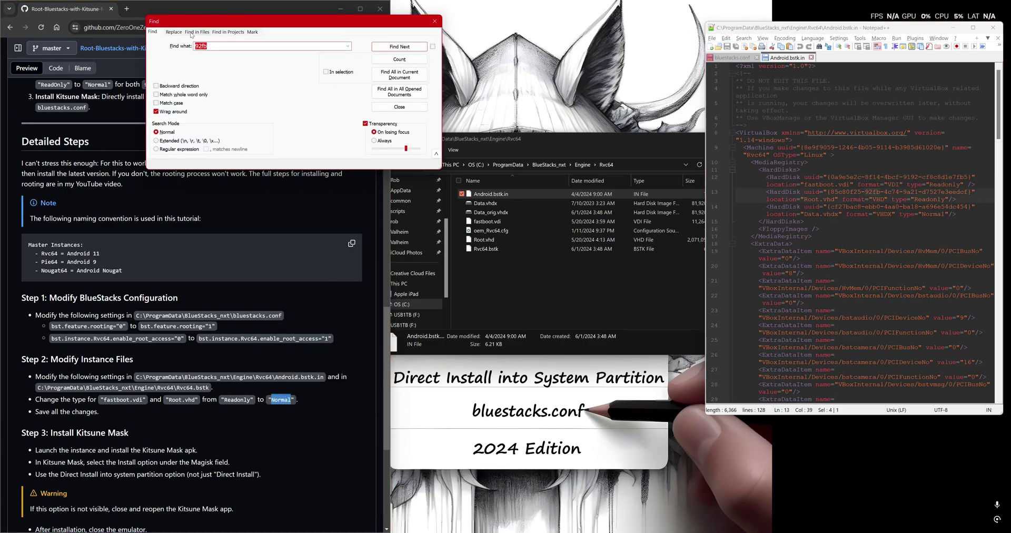
click(176, 33)
key(Tab)
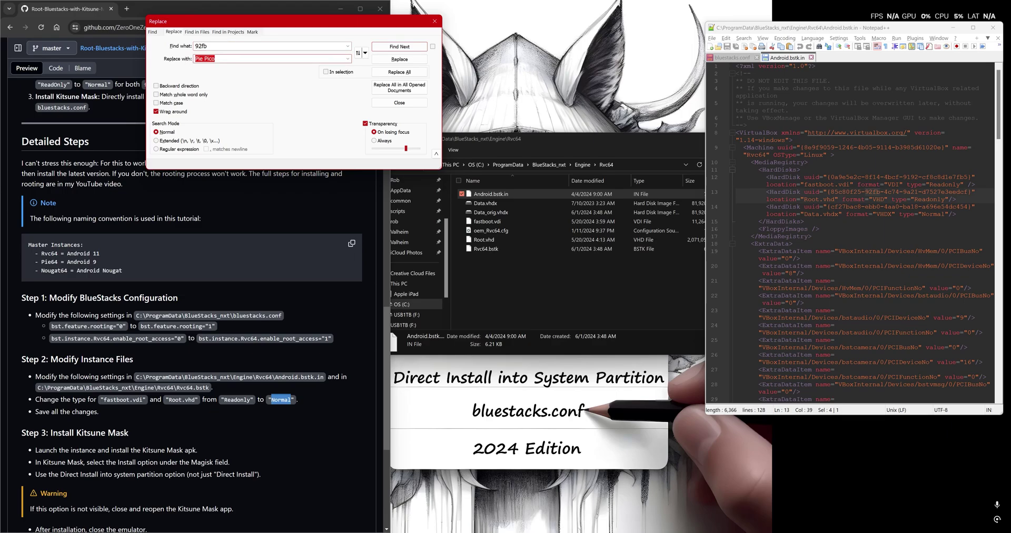
key(ctrl+v)
double_click(237, 399)
key(ctrl+c)
click(429, 120)
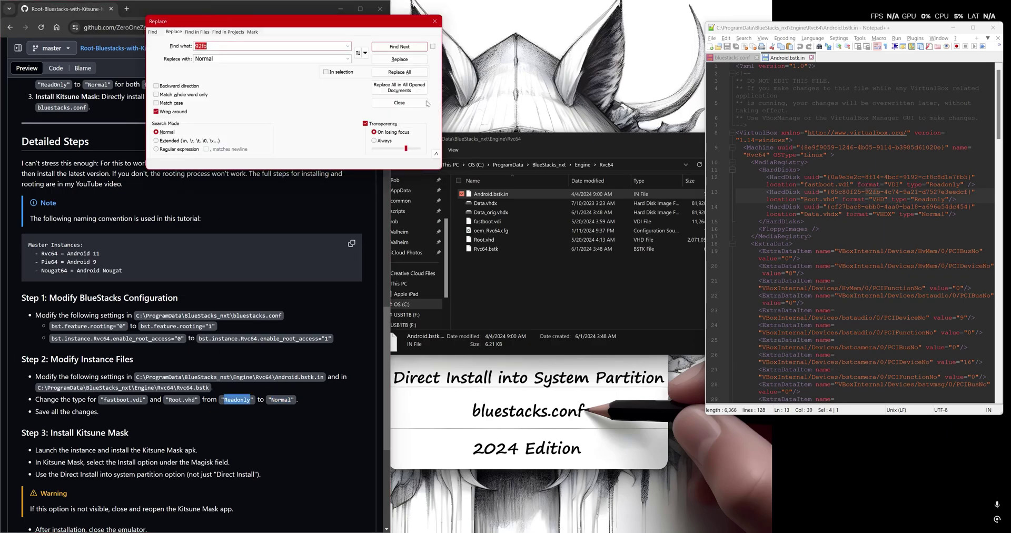
key(ctrl+v)
double_click(945, 184)
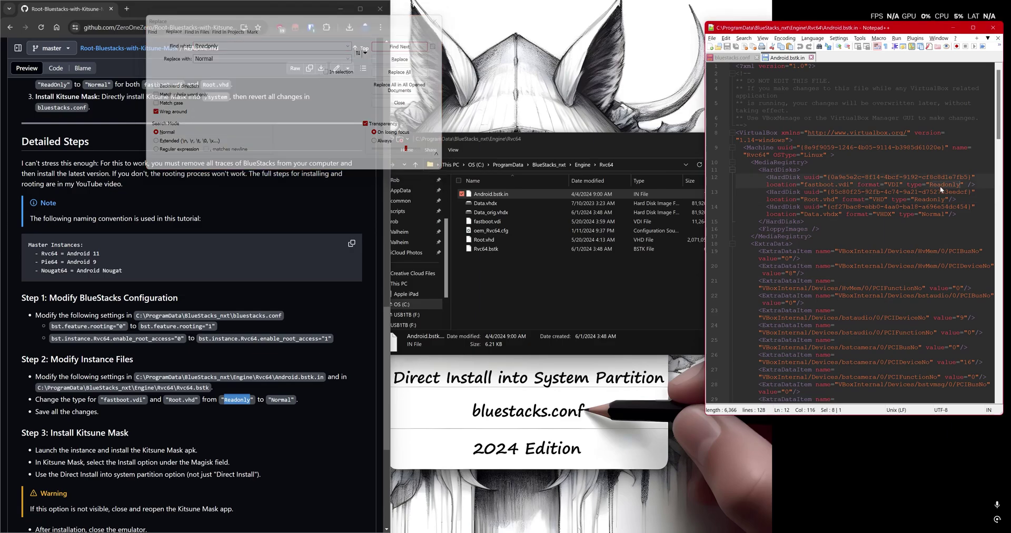
double_click(930, 199)
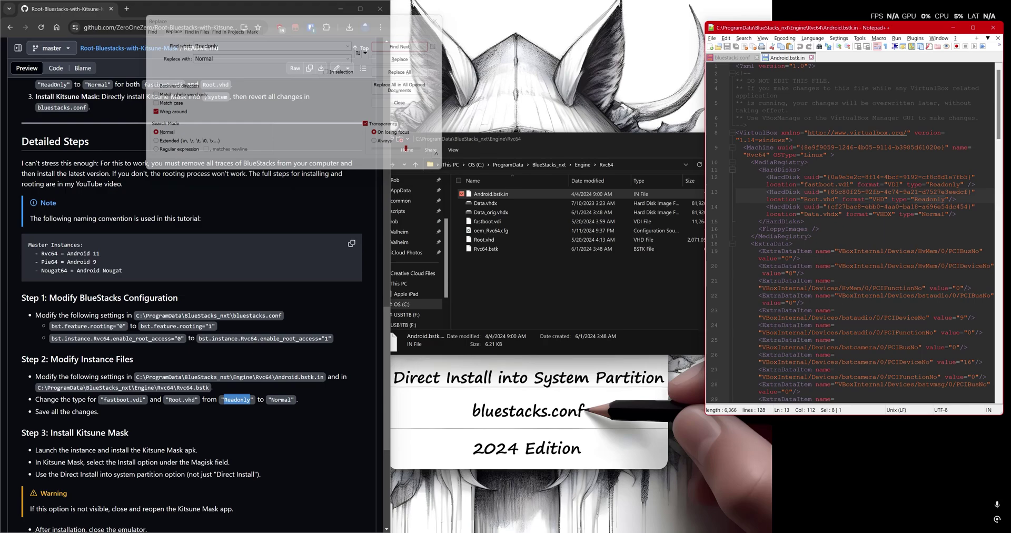
click(405, 73)
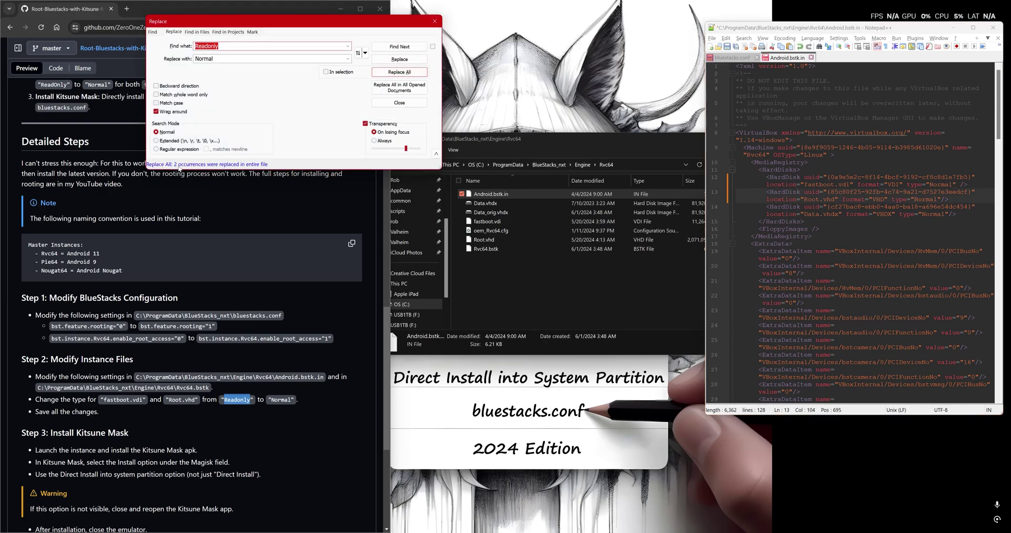
click(925, 199)
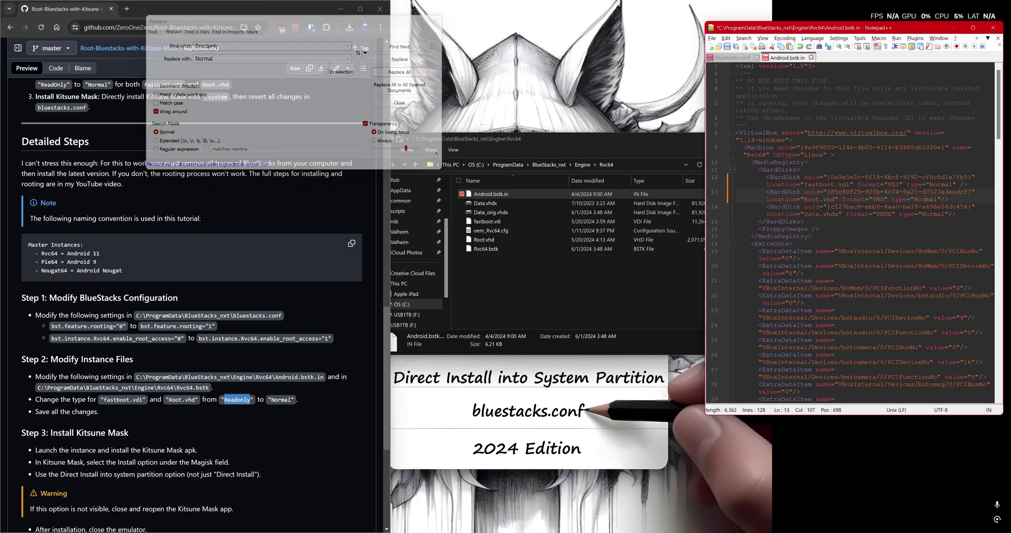
click(804, 221)
- Save Android.bstk.in, then open Rvc64.bstk with Notepad++
click(728, 49)
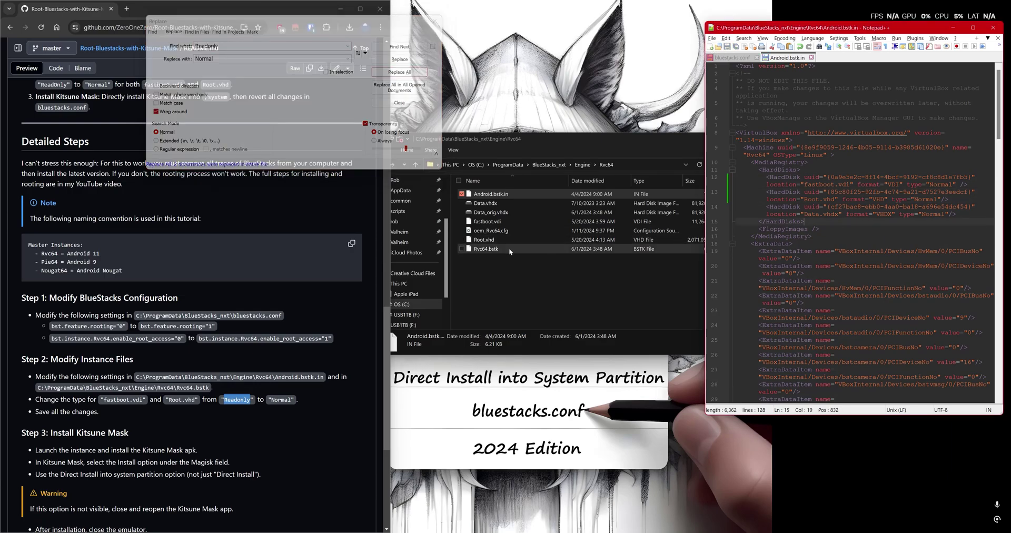
right_click(482, 249)
click(519, 259)
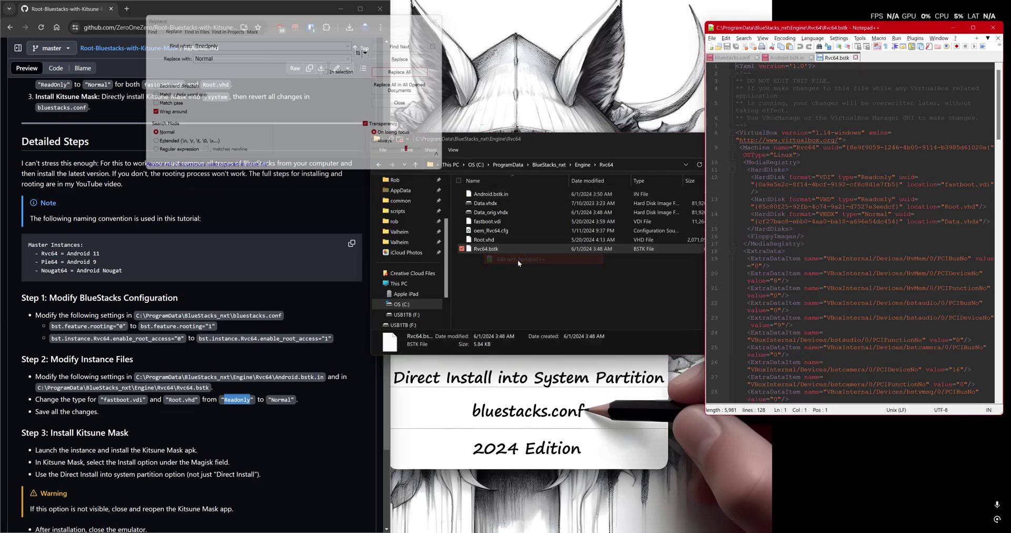
- Replace both Readonly disk types in Rvc64.bstk with Normal, save, and close the file
click(400, 72)
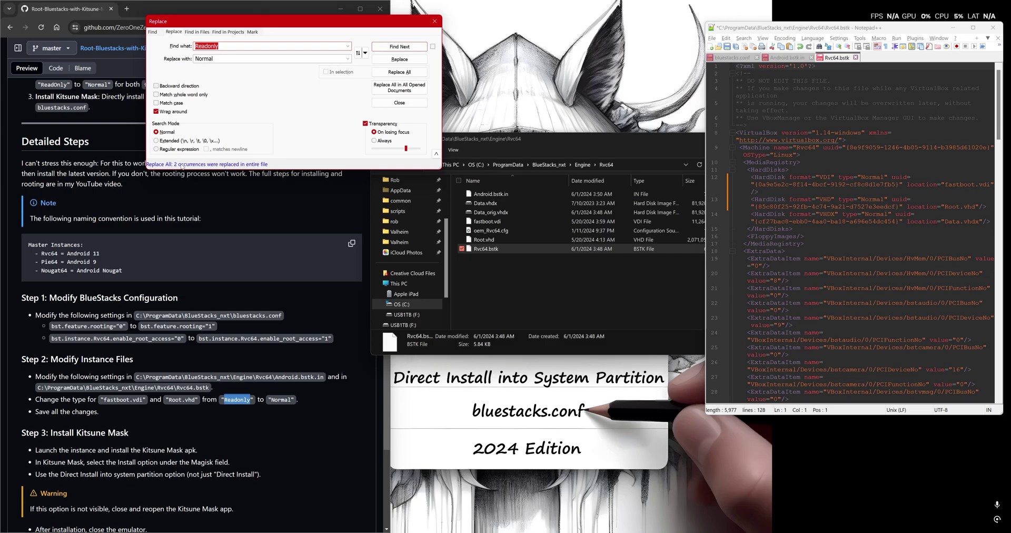
click(873, 199)
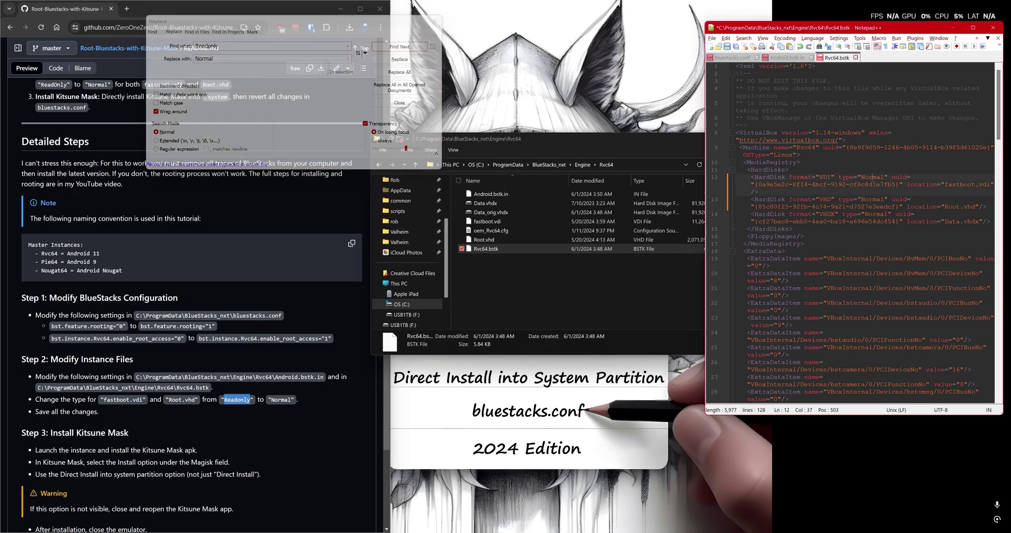
click(727, 46)
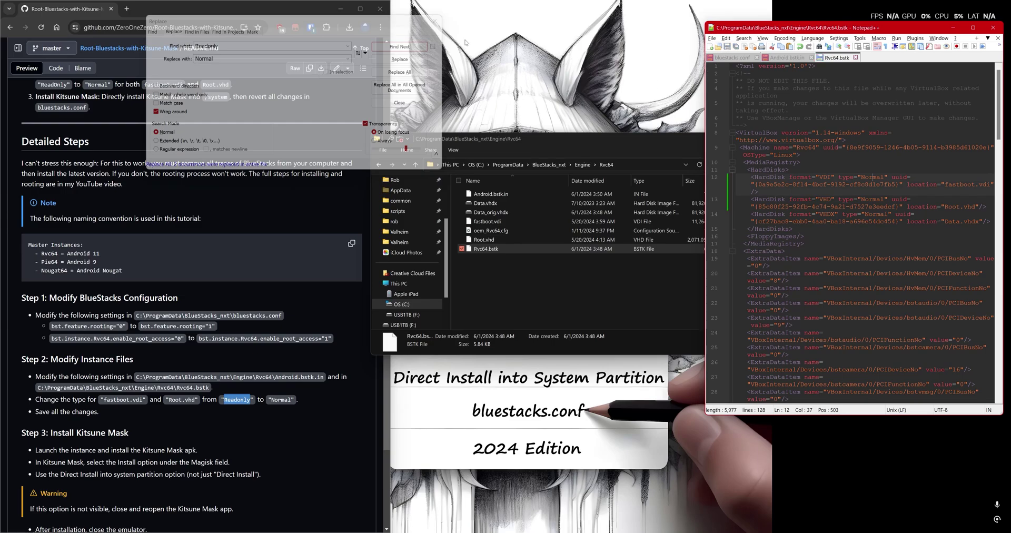
click(434, 22)
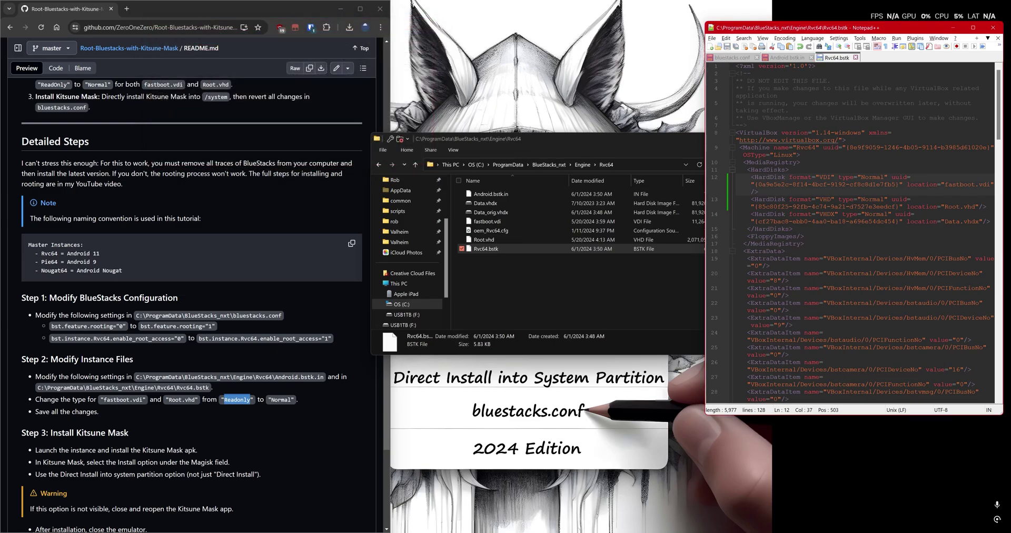
click(857, 58)
- Close Android.bstk.in and start the Android 11 instance from BlueStacks Multi-Instance Manager
click(810, 61)
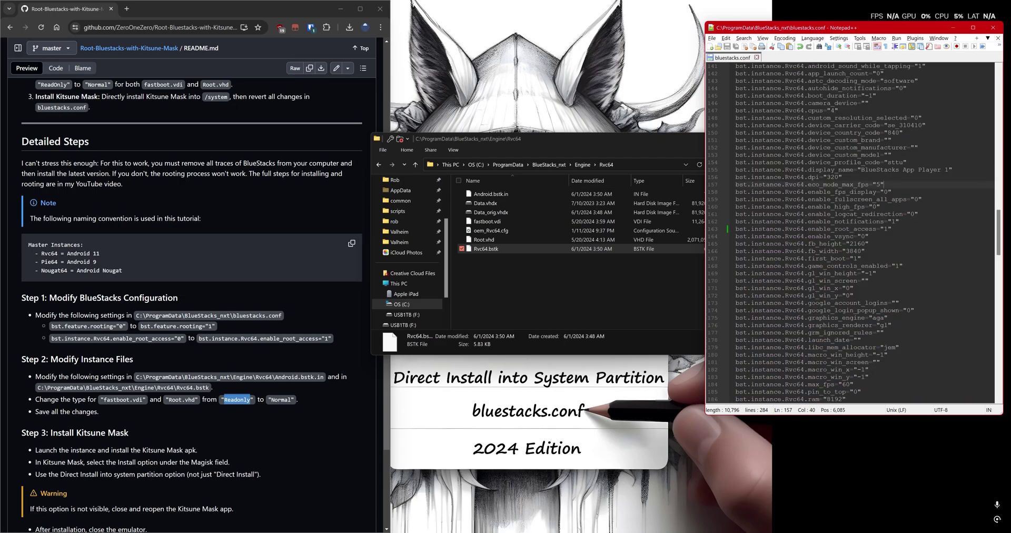
scroll(211, 263, down, 3)
key(super)
text(multi)
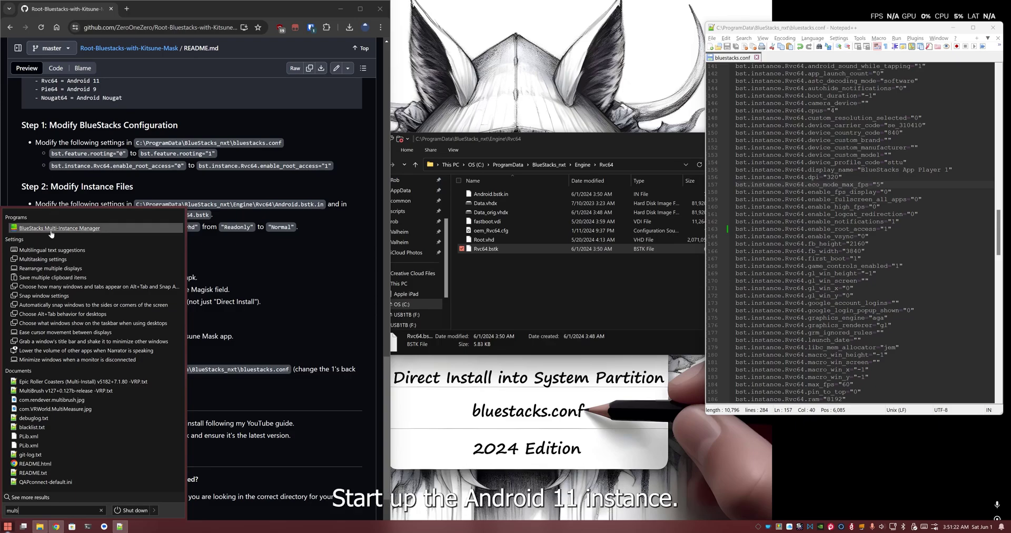
click(59, 227)
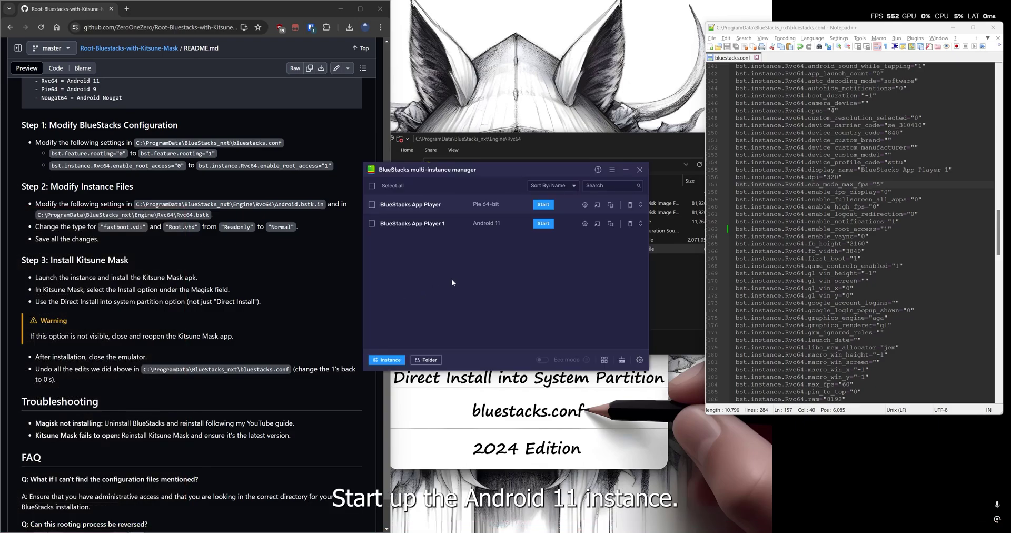
click(548, 226)
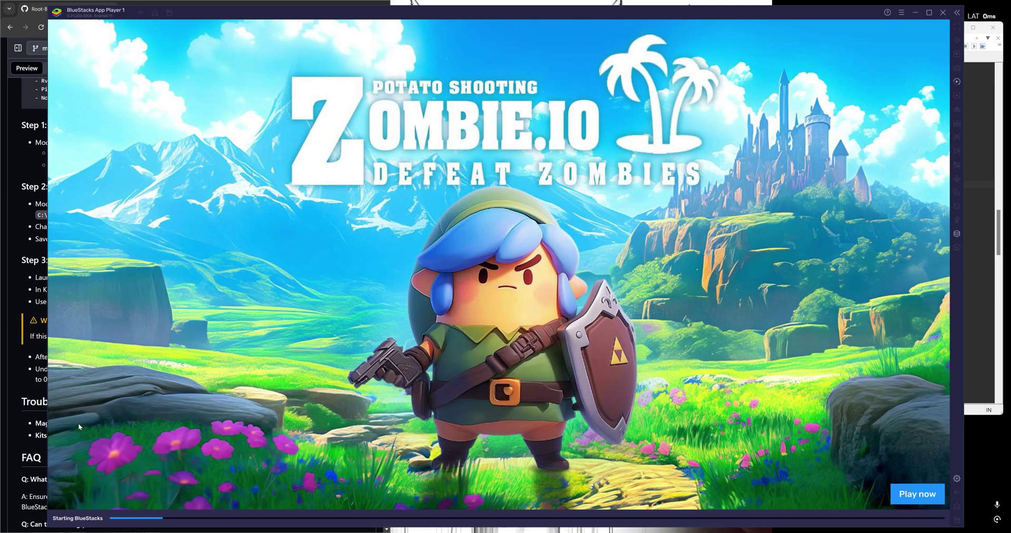
click(42, 418)
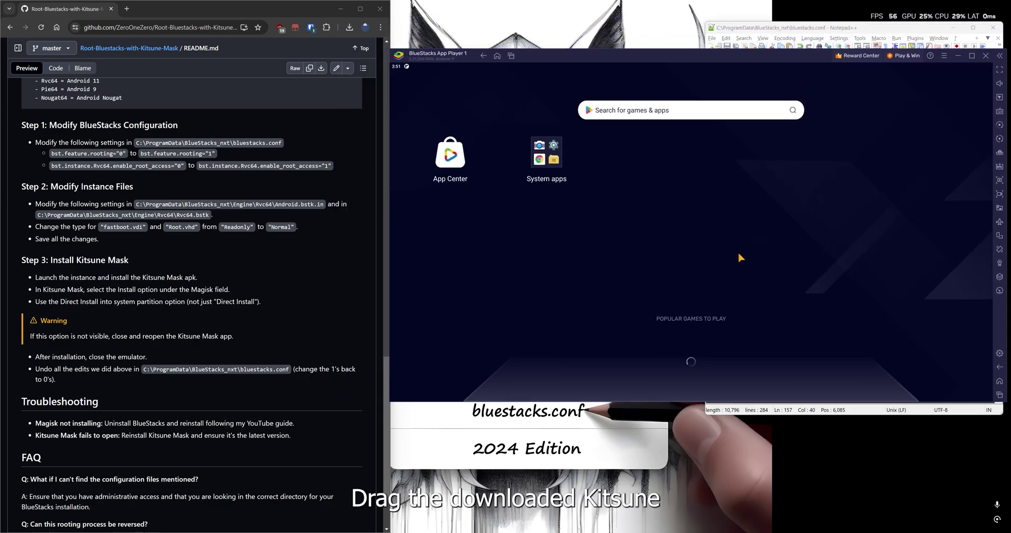
- Install 26.4-kitsune.apk from the Downloads folder onto the emulator
click(349, 27)
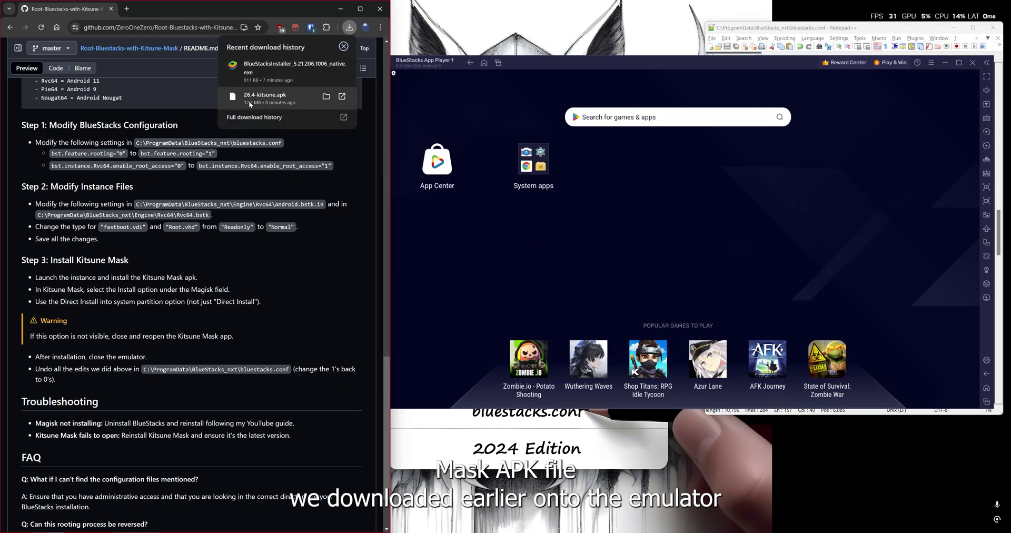
mouse_move(251, 103)
mouse_down()
mouse_move(500, 230)
mouse_move(646, 235)
mouse_up()
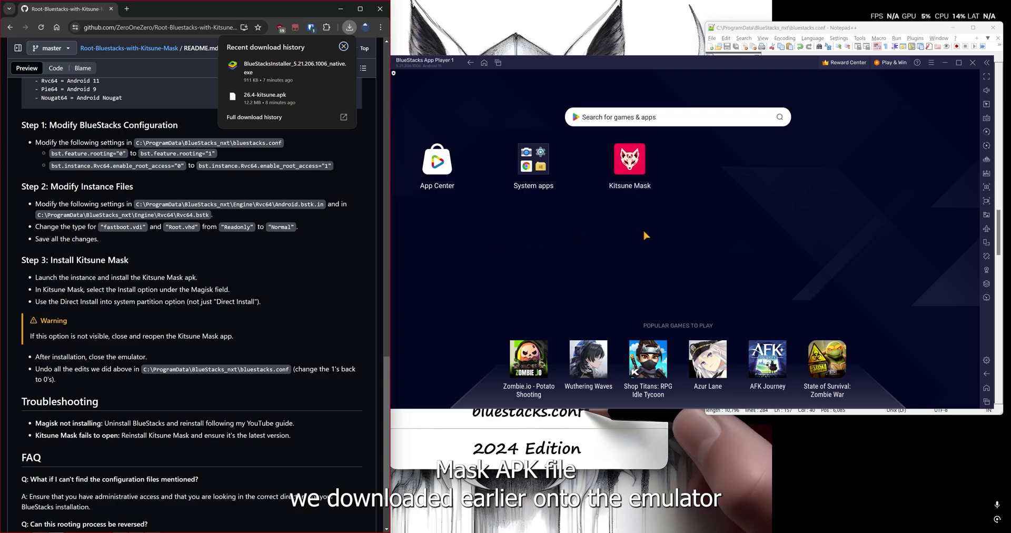
click(986, 174)
click(412, 144)
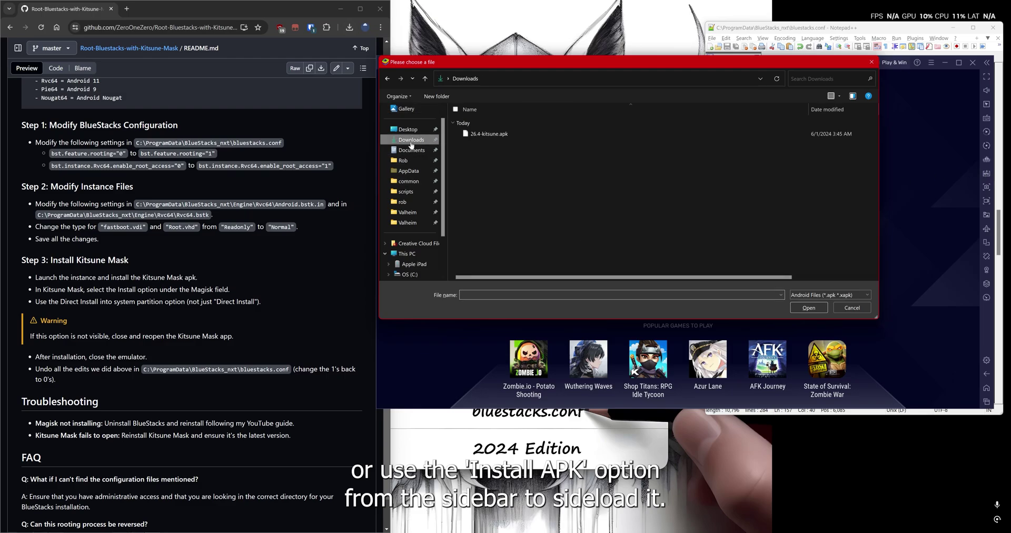
double_click(606, 135)
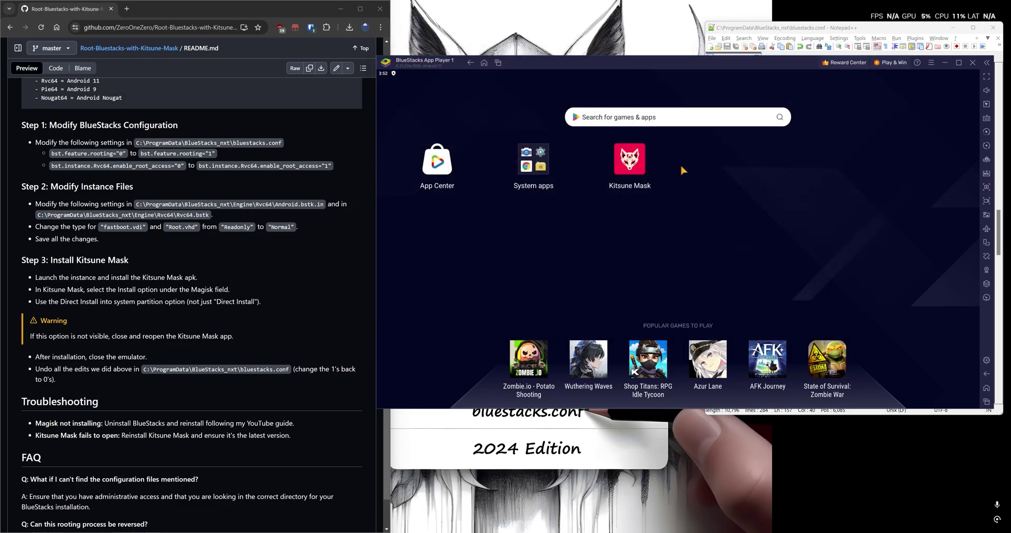
- Launch Kitsune Mask, dismiss the fullscreen tip, and open the Magisk Install page
click(629, 163)
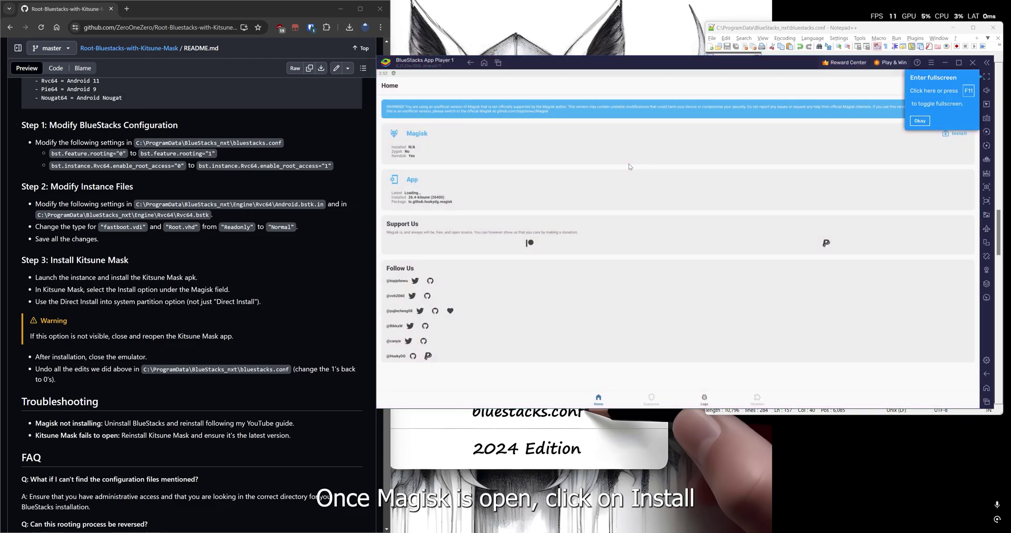
click(920, 120)
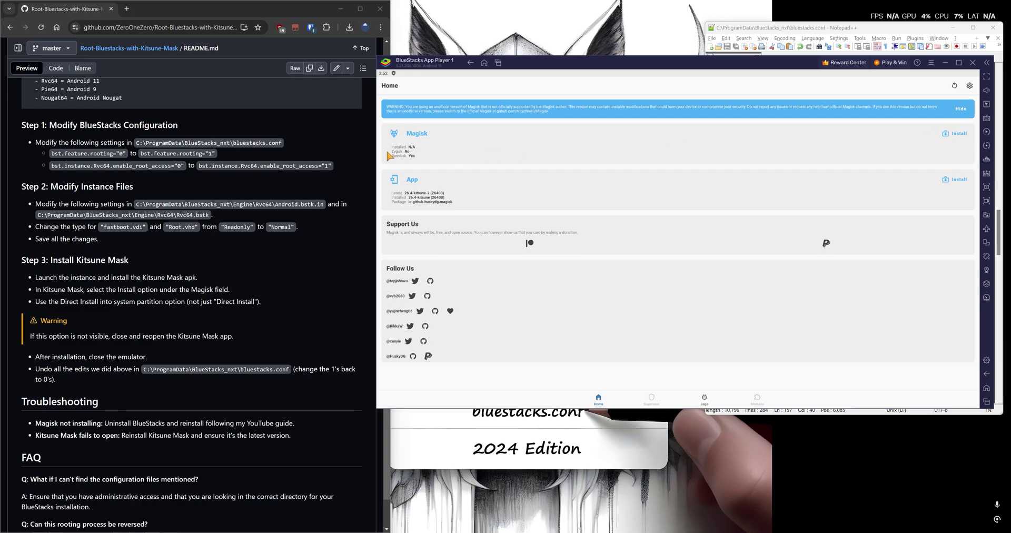
click(960, 135)
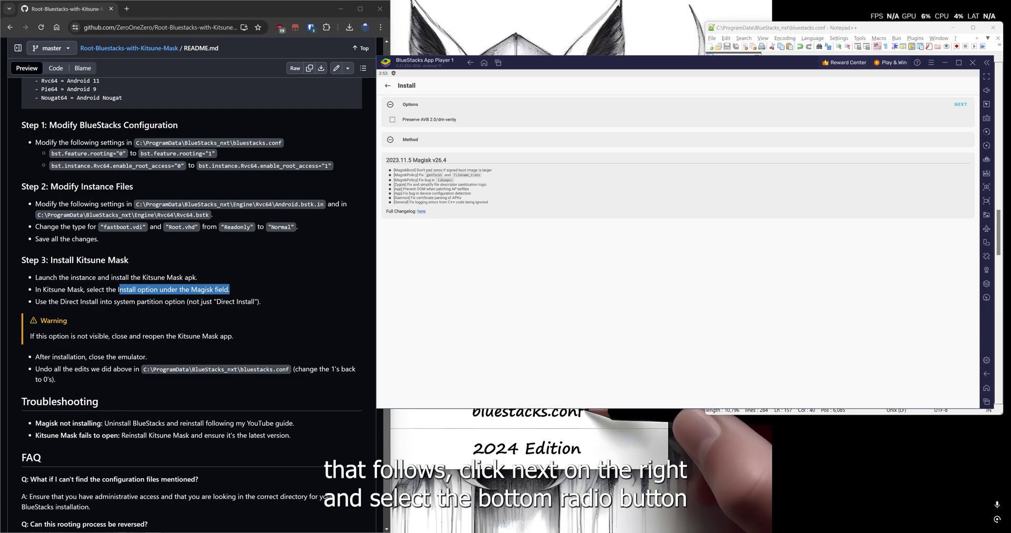
- Install Magisk with the 'Direct Install (modify /system directly)' method
click(961, 105)
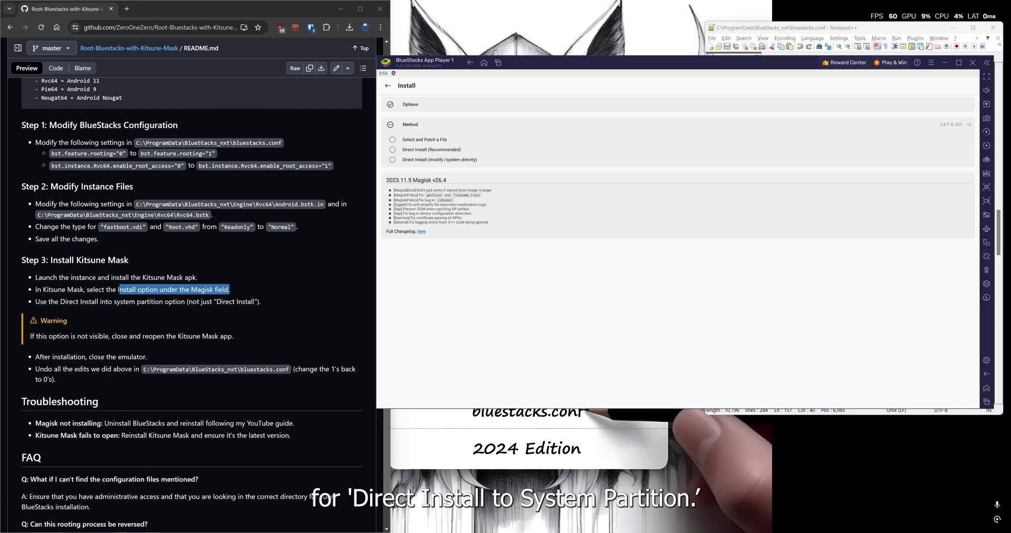
click(419, 160)
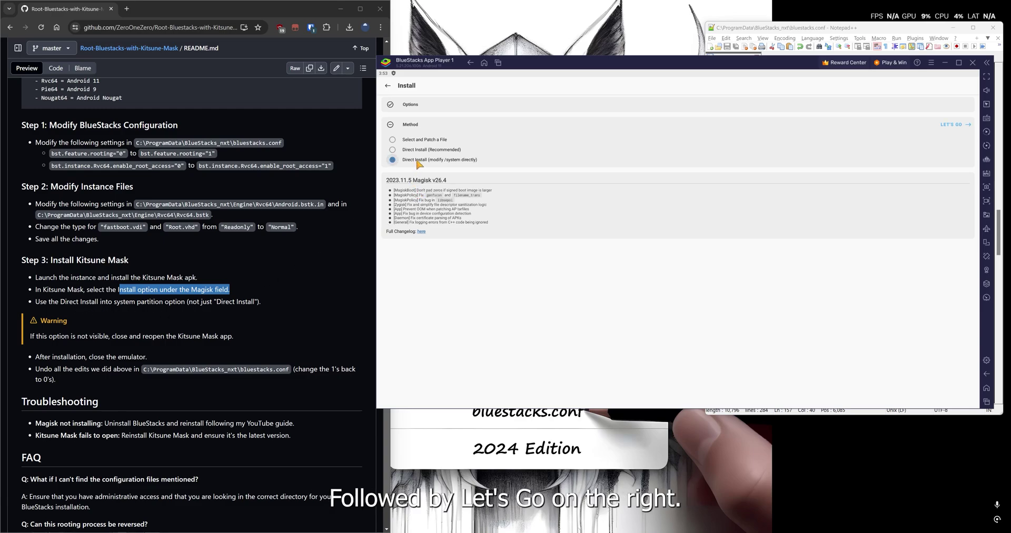
click(956, 125)
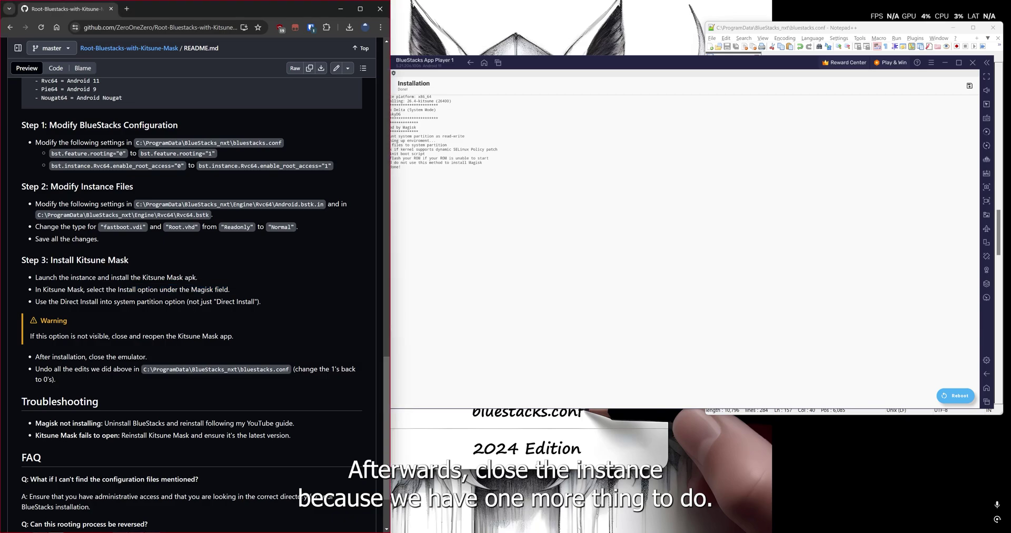
- Shut down BlueStacks App Player 1 and reload the externally changed bluestacks.conf
click(974, 63)
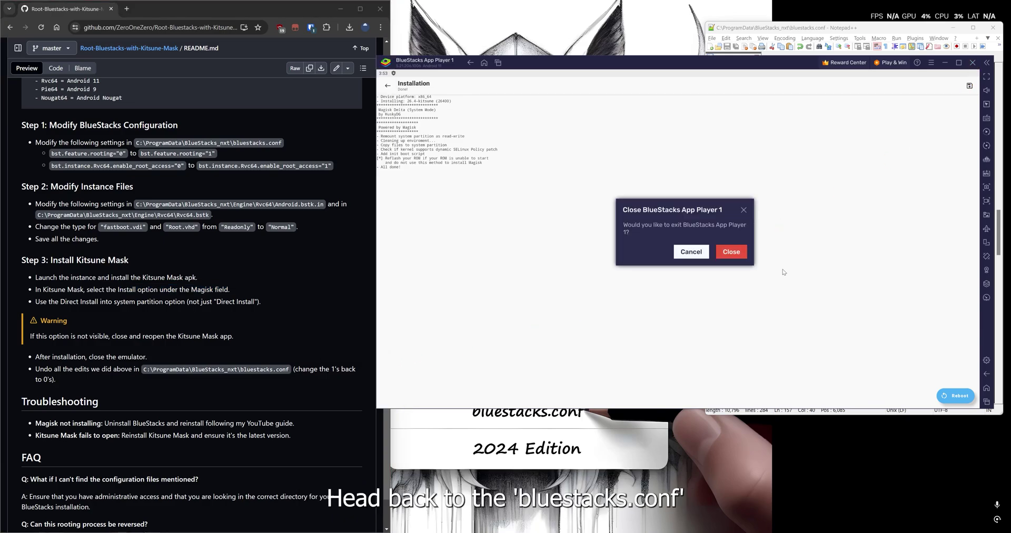
click(726, 254)
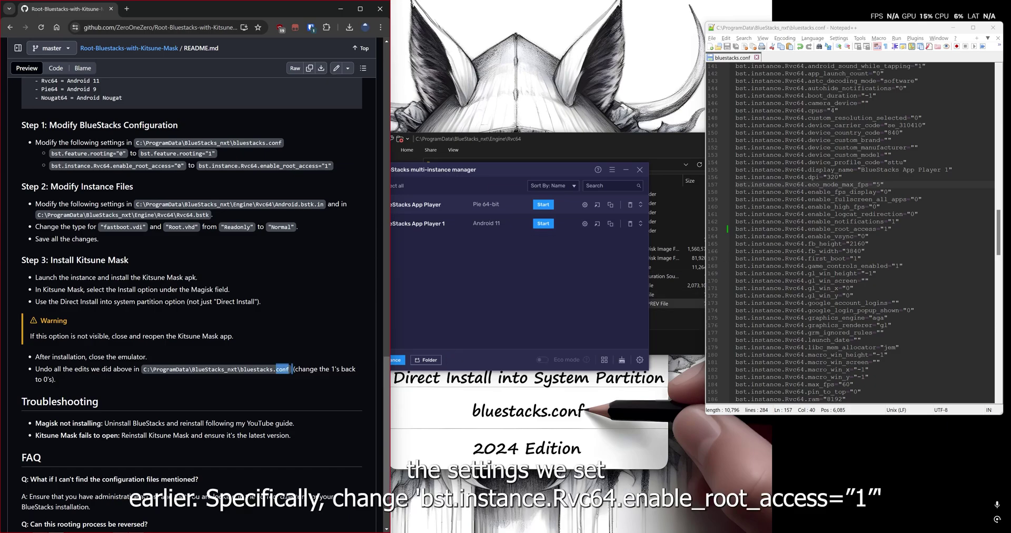
click(877, 192)
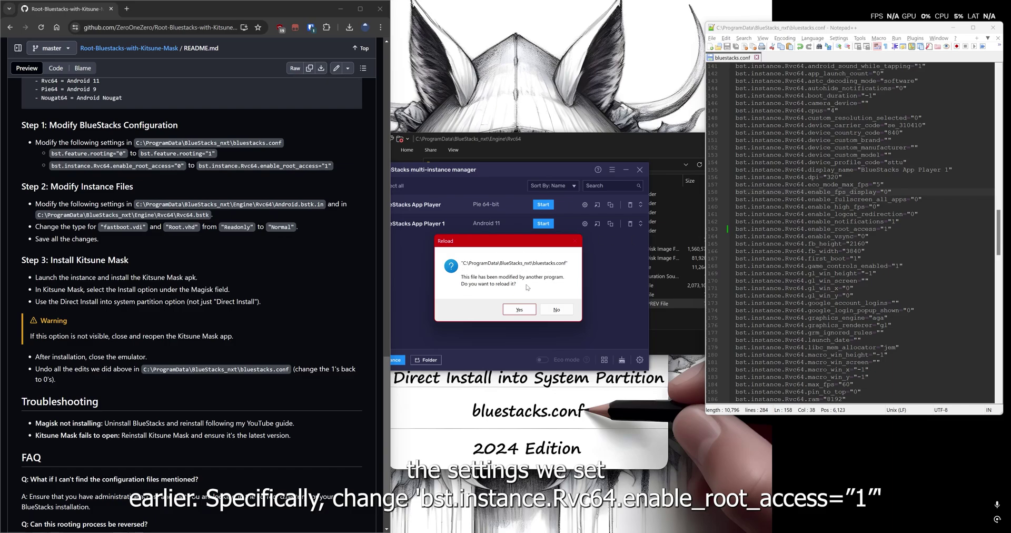
click(518, 311)
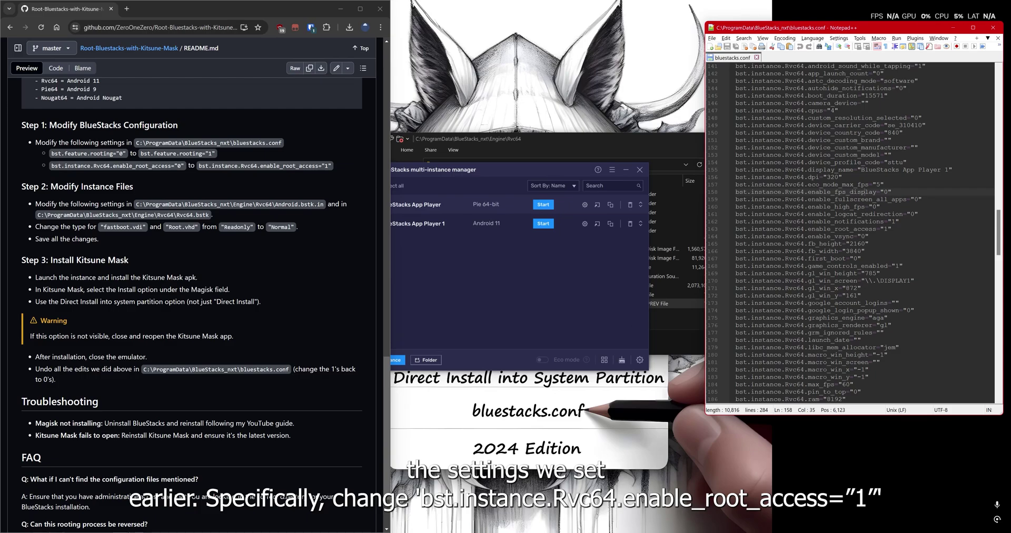
- Set bst.instance.Rvc64.enable_root_access back to "0" and save bluestacks.conf
drag(824, 228, 886, 228)
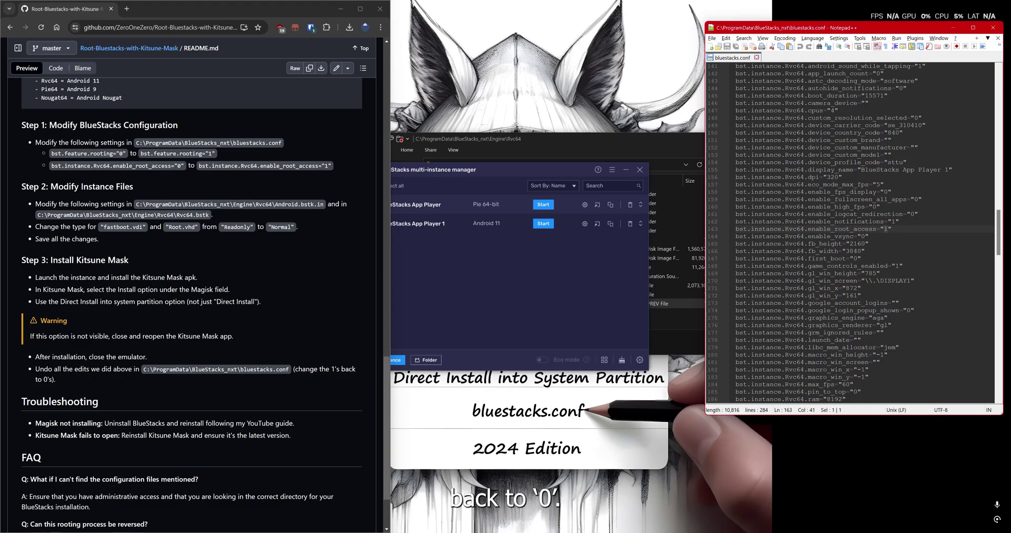
text(0)
drag(999, 232, 998, 128)
click(824, 110)
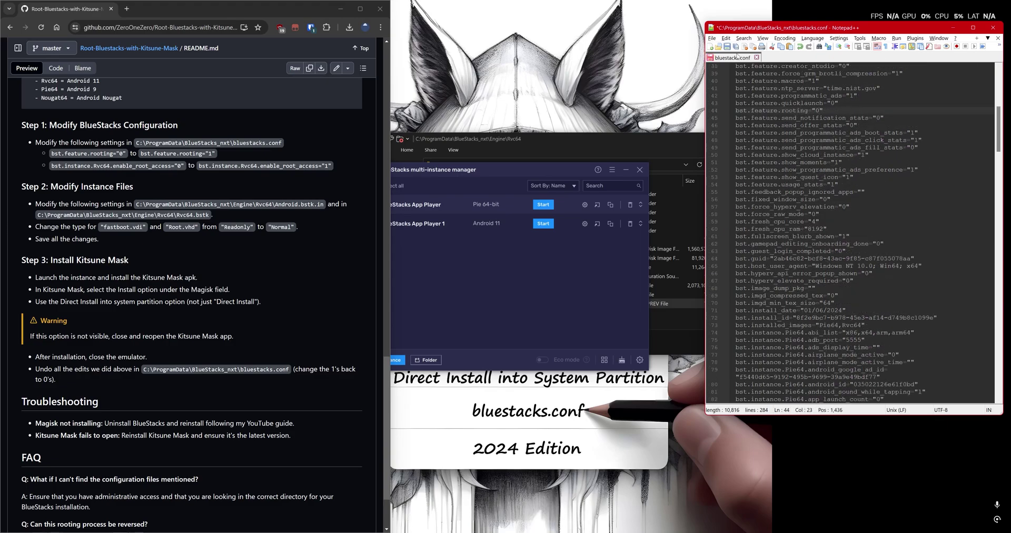
click(728, 46)
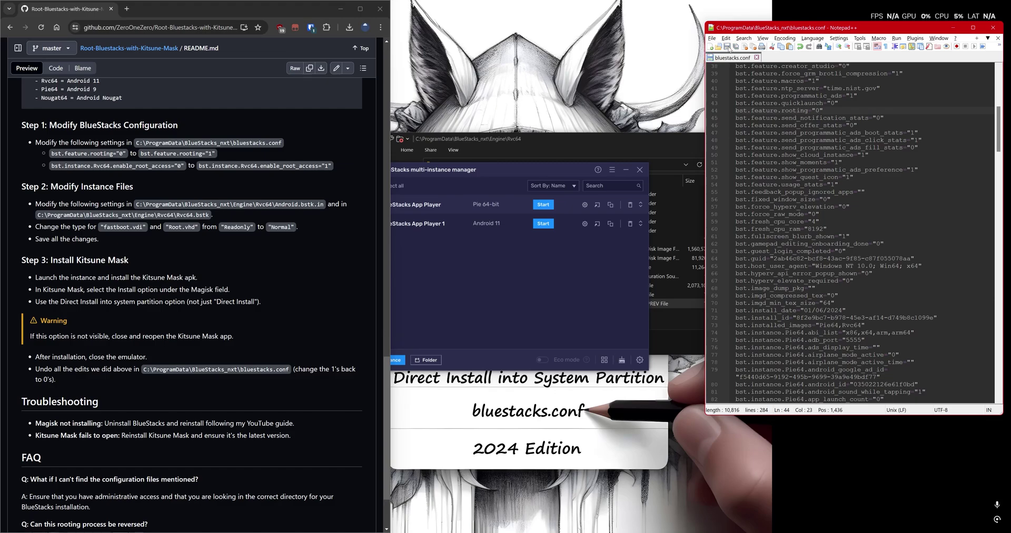
- Close Notepad++ and File Explorer, then start the Android 11 instance maximized
click(993, 29)
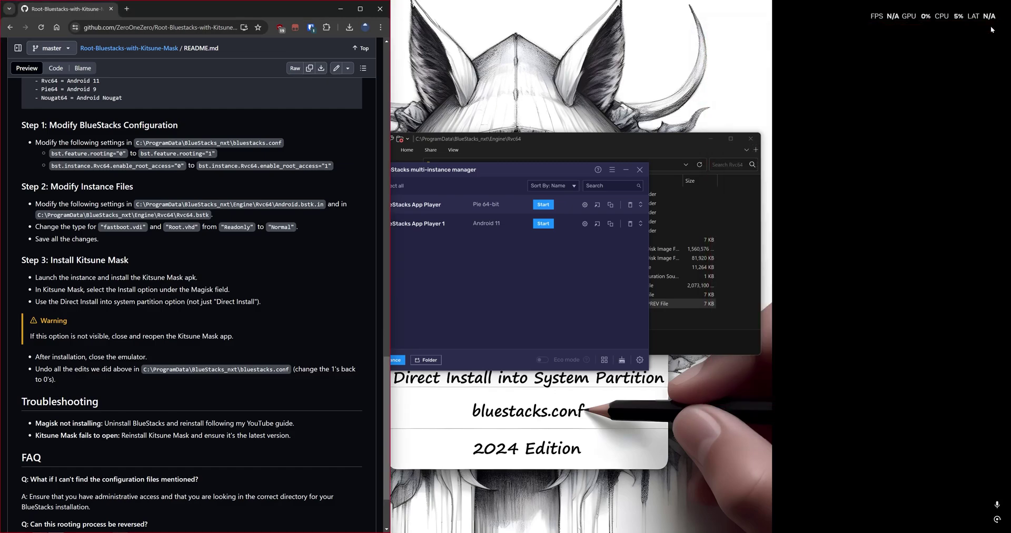
drag(479, 171, 644, 157)
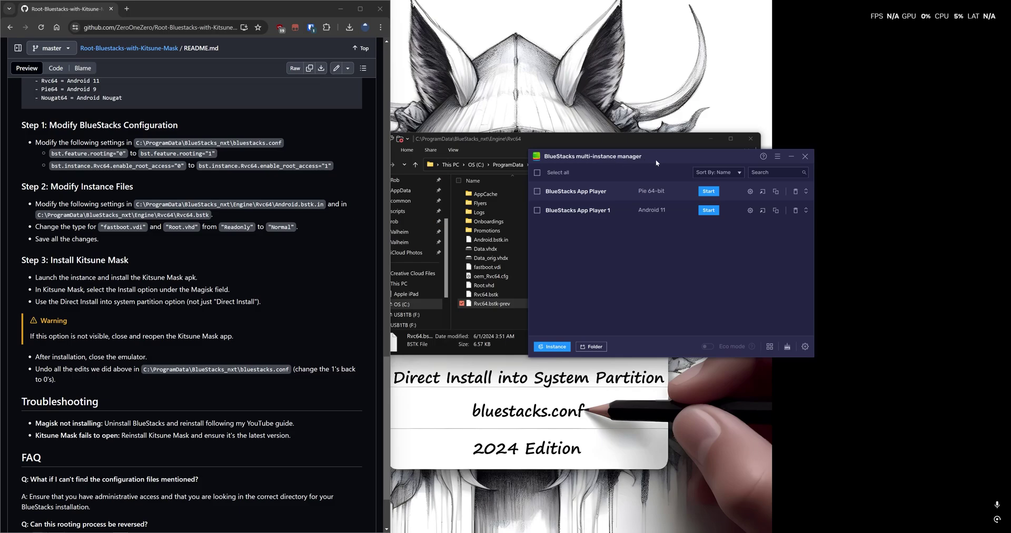
click(751, 139)
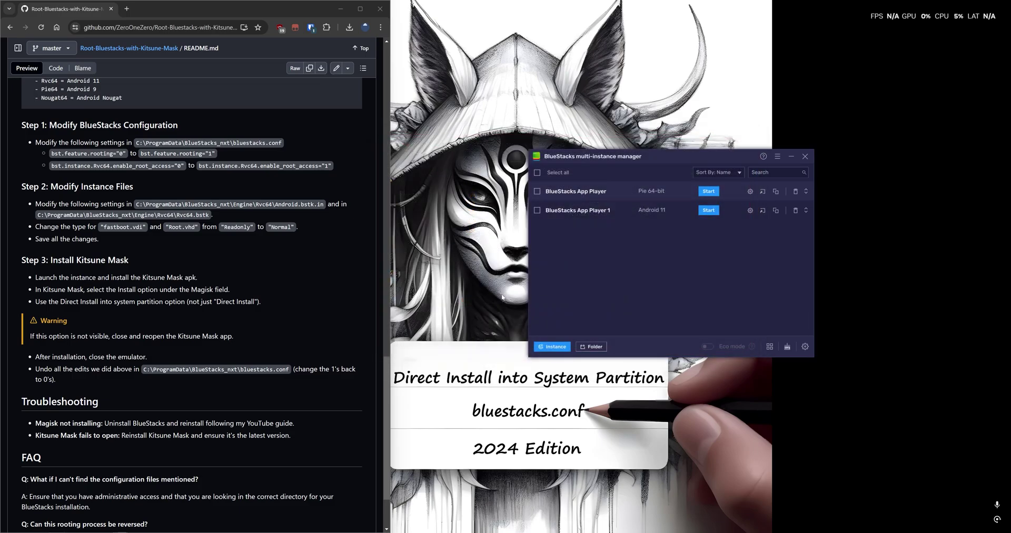
scroll(161, 409, down, 3)
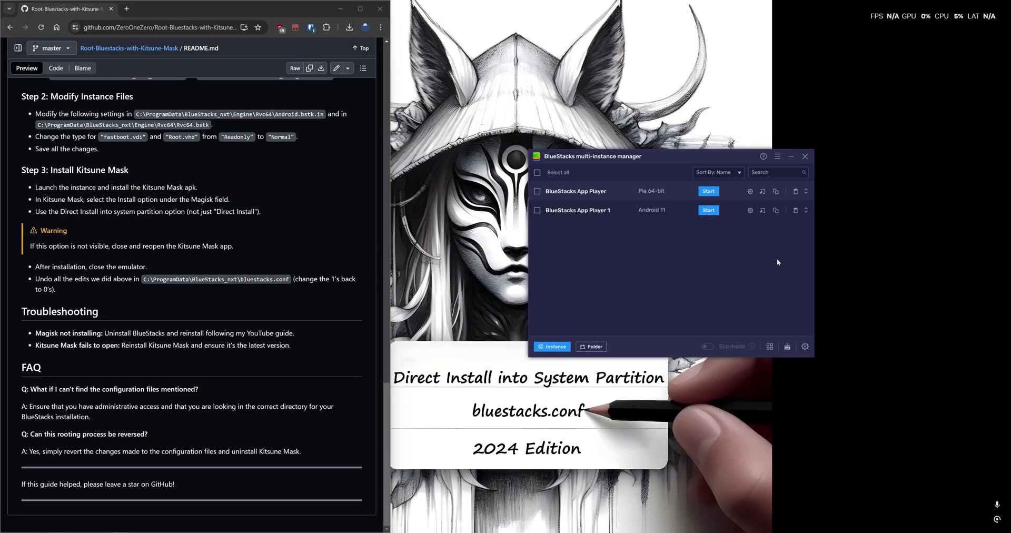
click(709, 210)
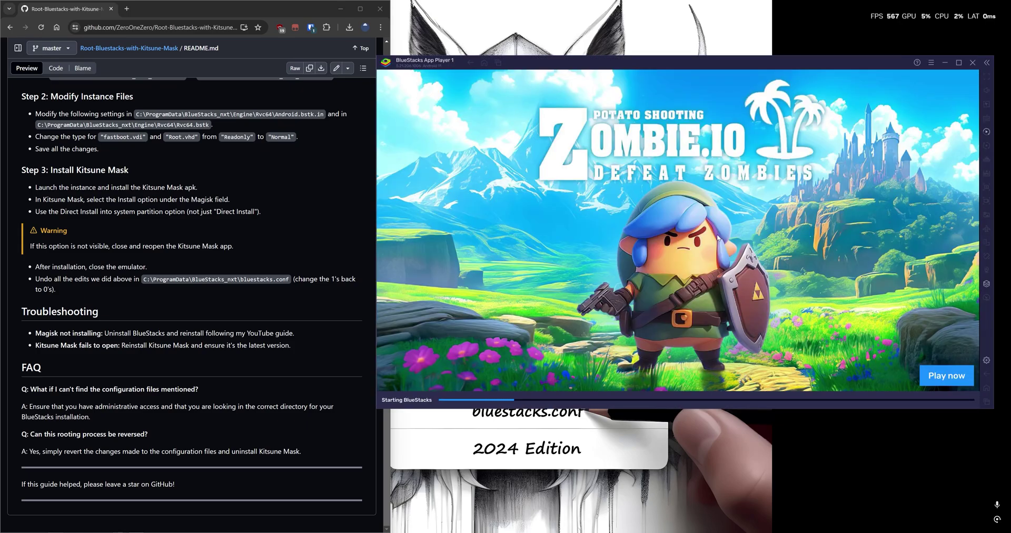
click(959, 62)
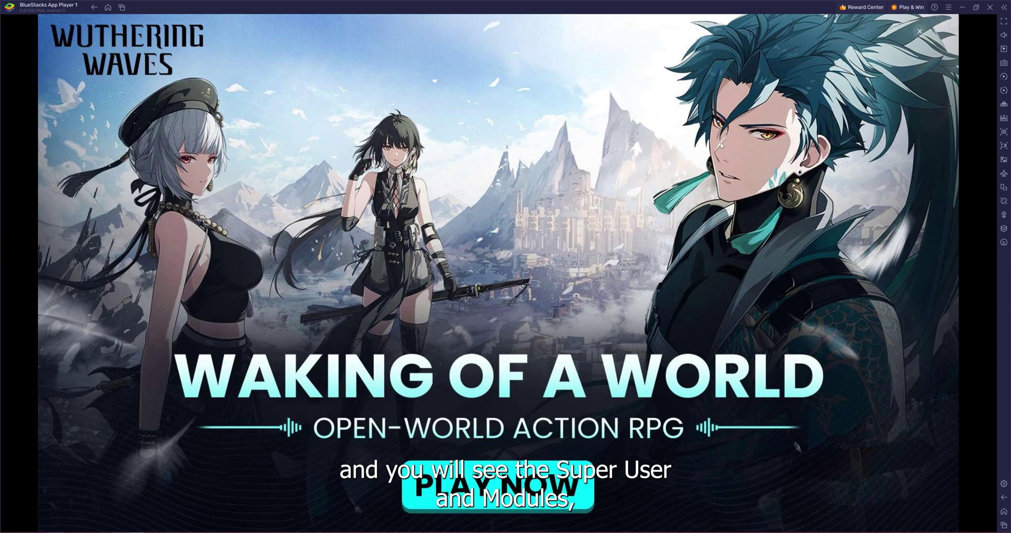
- Dismiss the game ad and open Kitsune Mask's Superuser page
click(920, 32)
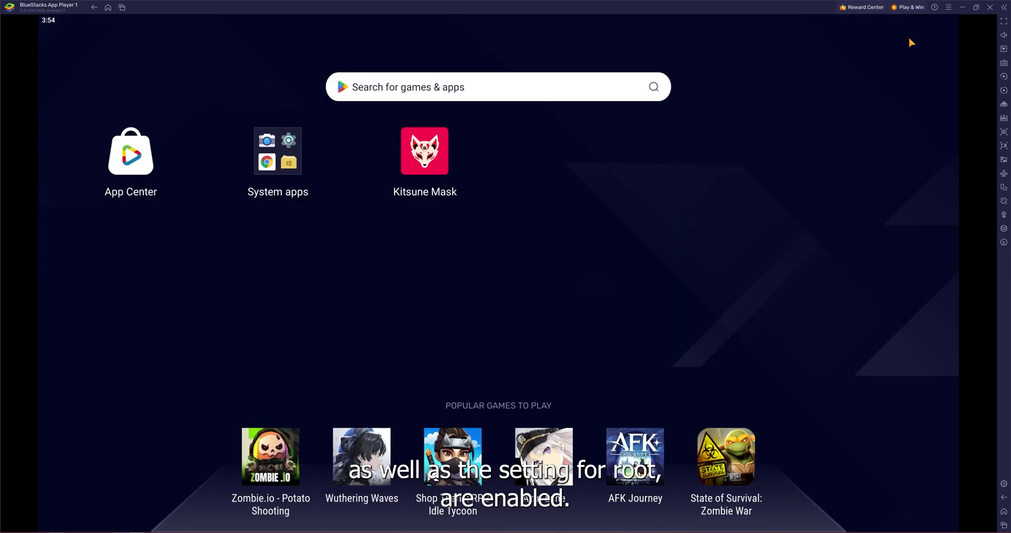
click(420, 168)
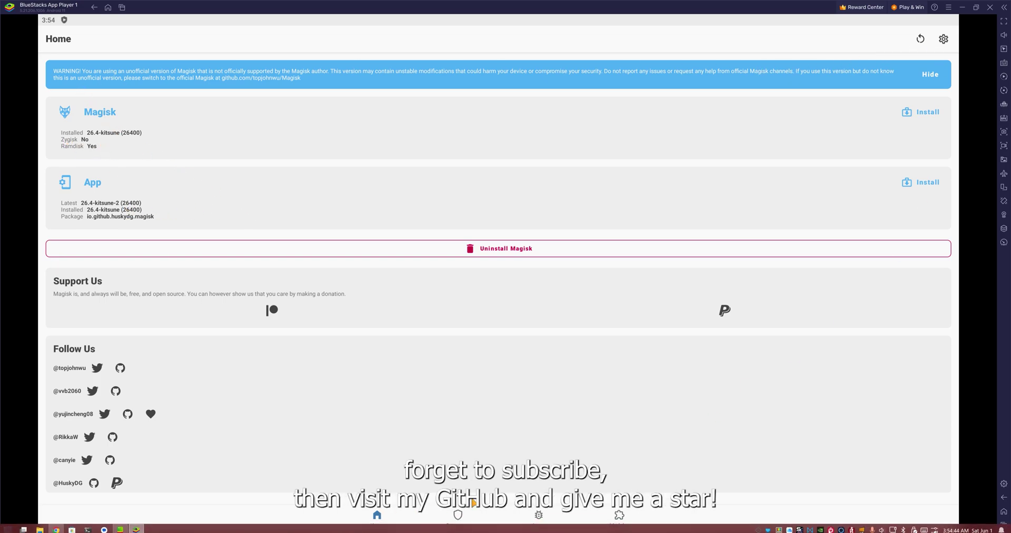
click(457, 521)
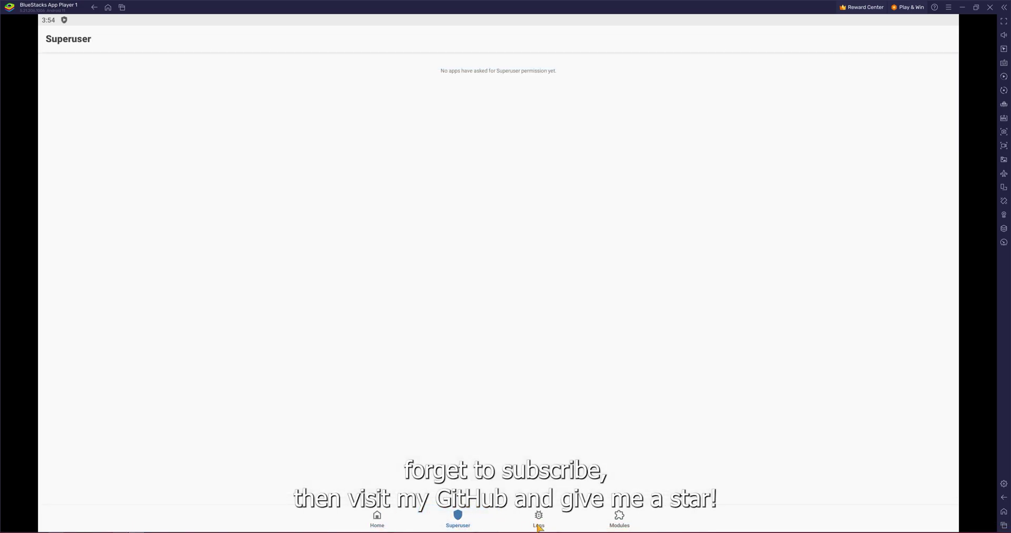